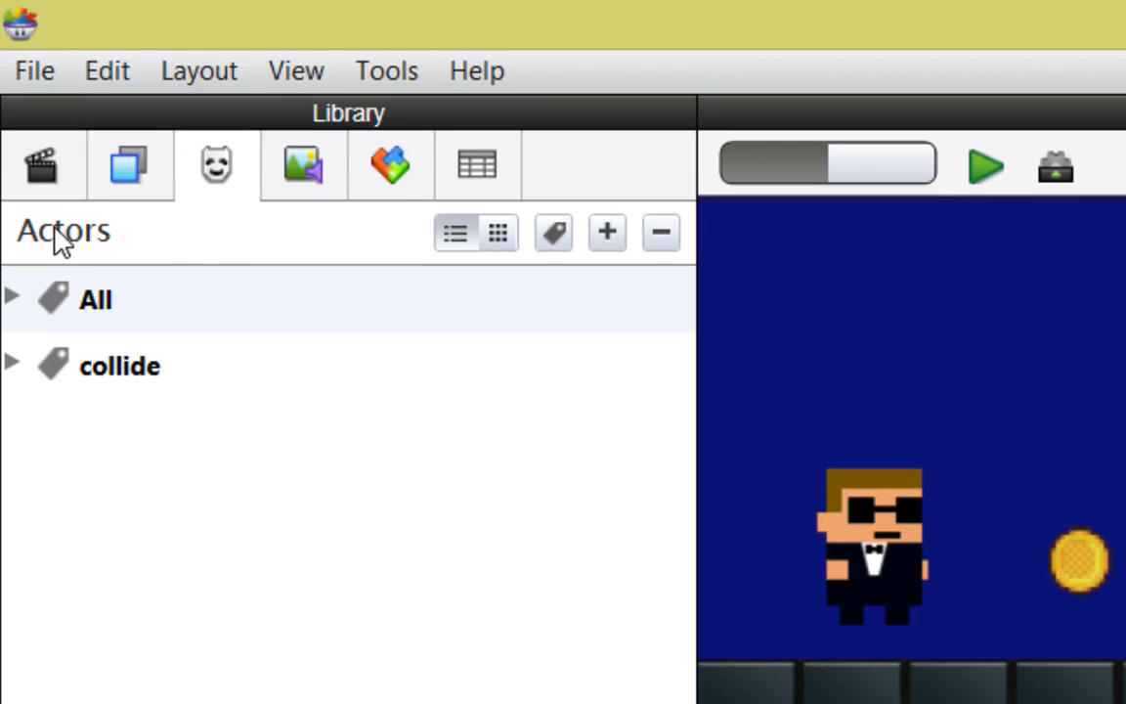
Rename the initial scene as "level 1"
{"action": "left_click", "coordinate": [54, 188]}
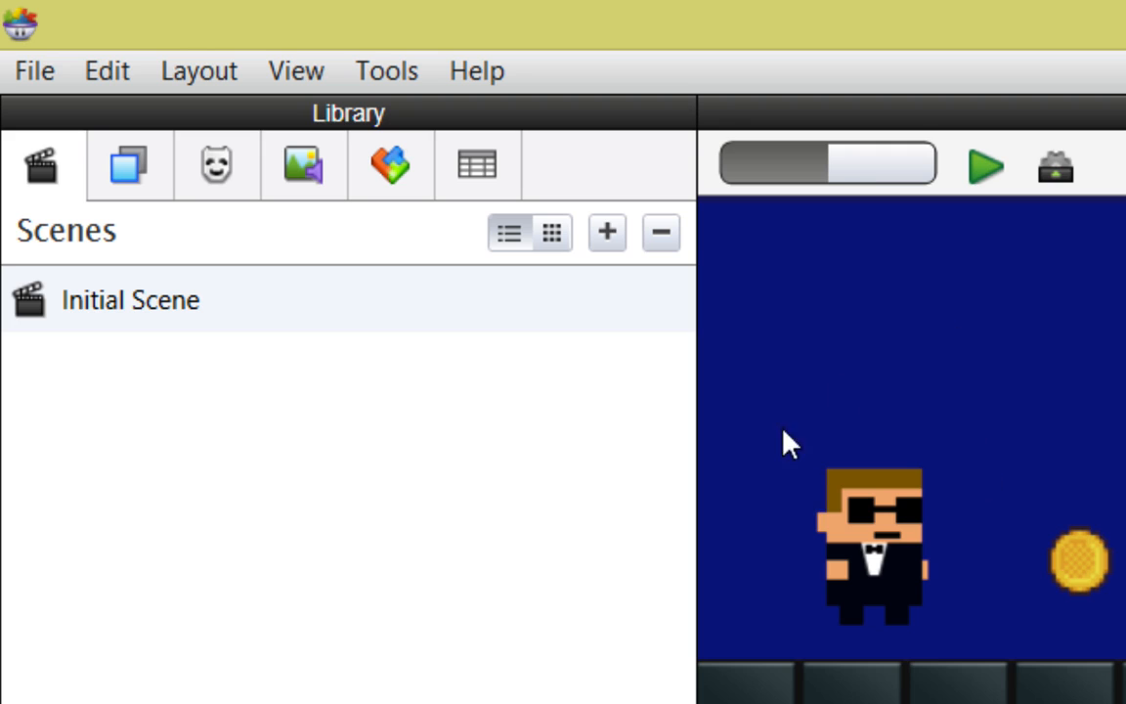
{"action": "double_click", "coordinate": [180, 305]}
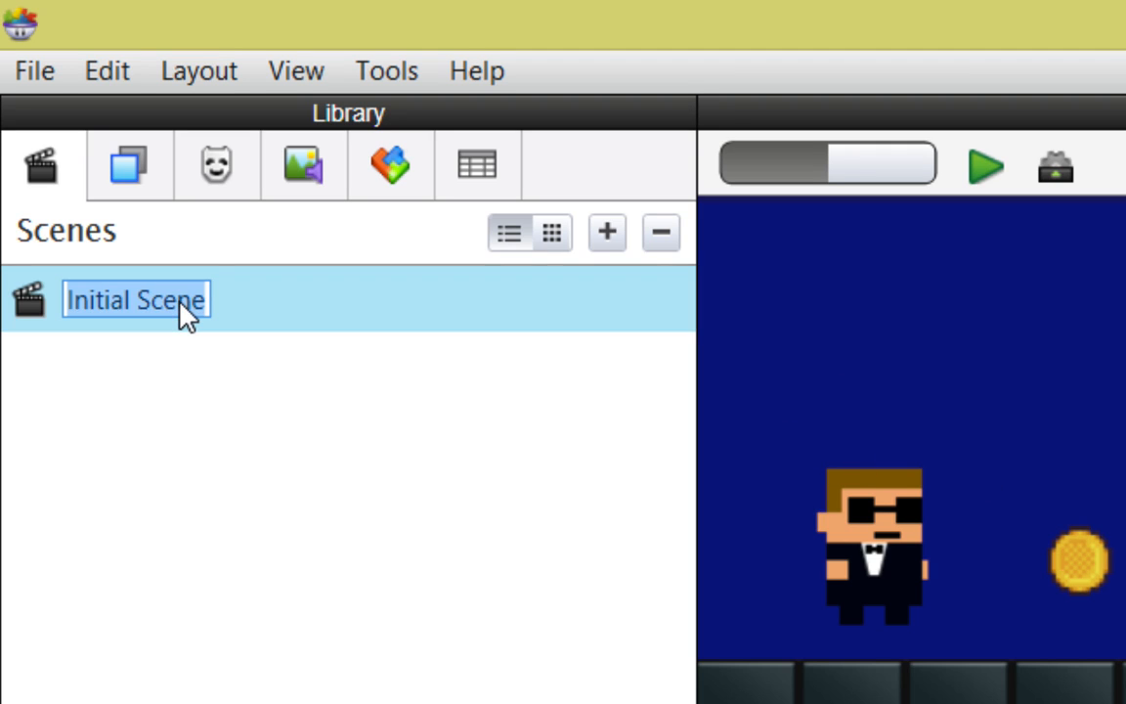
{"action": "type", "text": "level 1"}
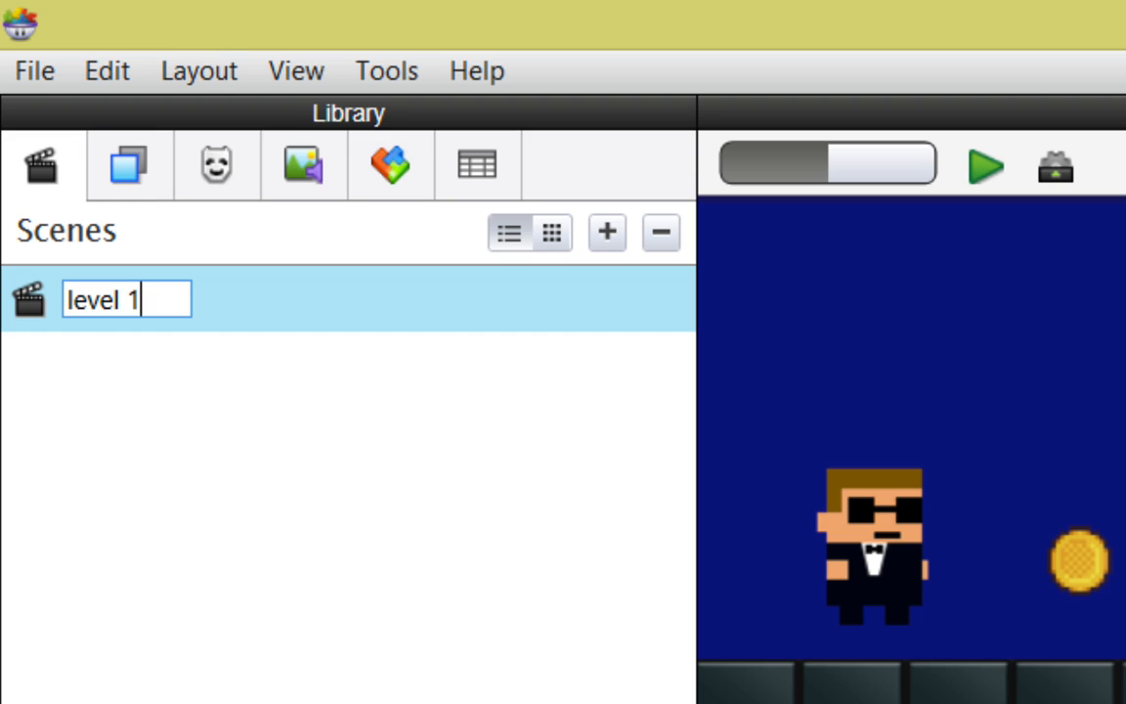
{"action": "key", "text": "Return"}
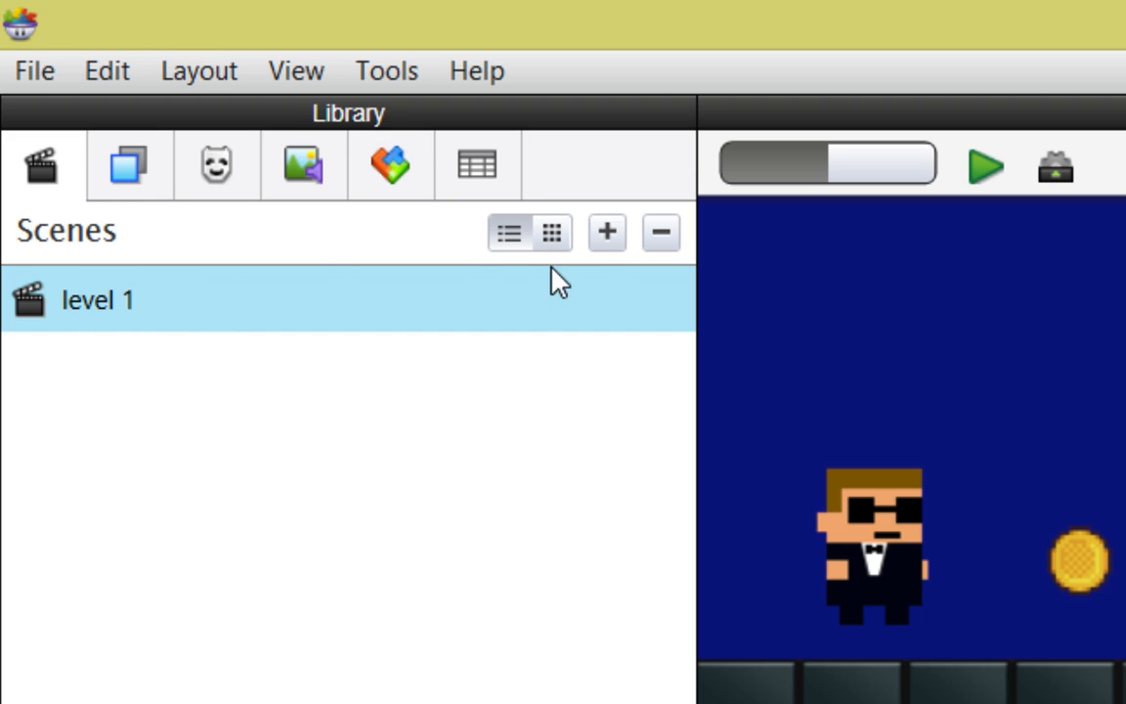
Add a new scene and name it "home screen"
{"action": "left_click", "coordinate": [607, 235]}
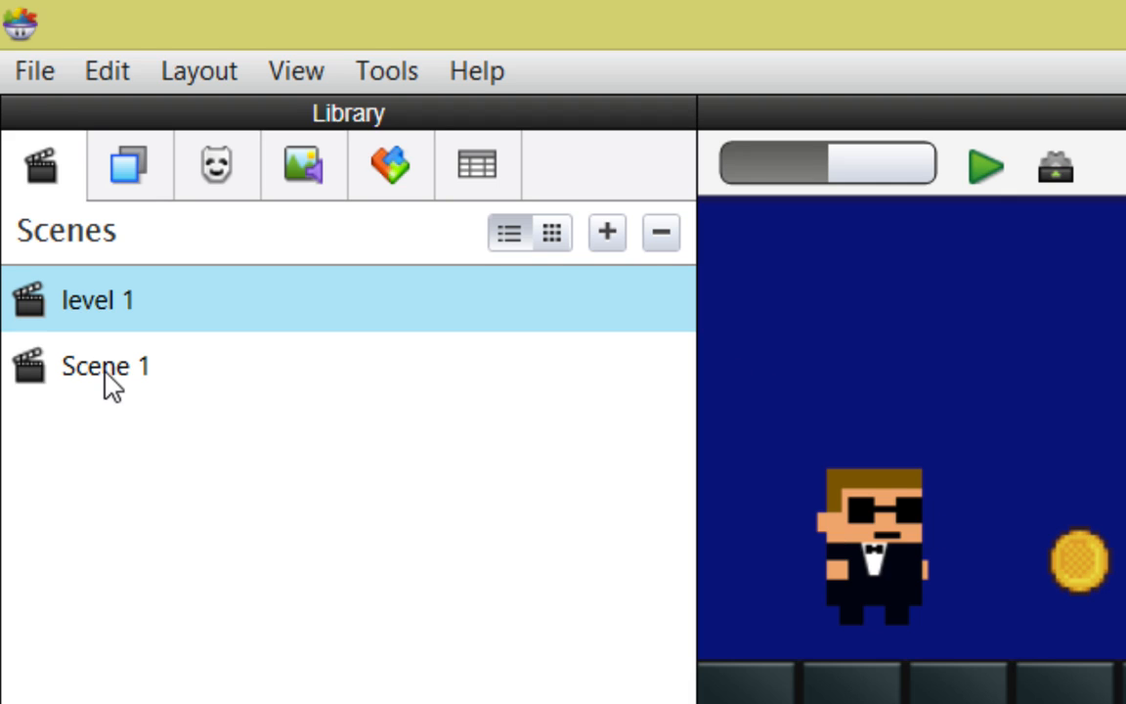
{"action": "double_click", "coordinate": [135, 379]}
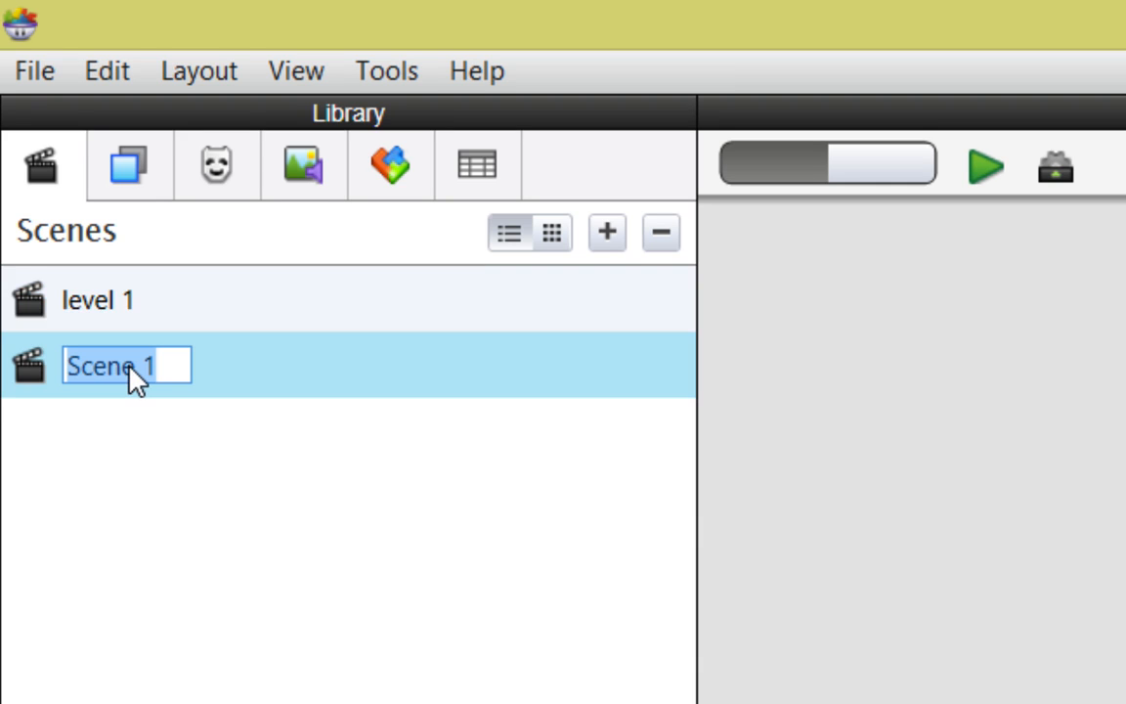
{"action": "type", "text": "home"}
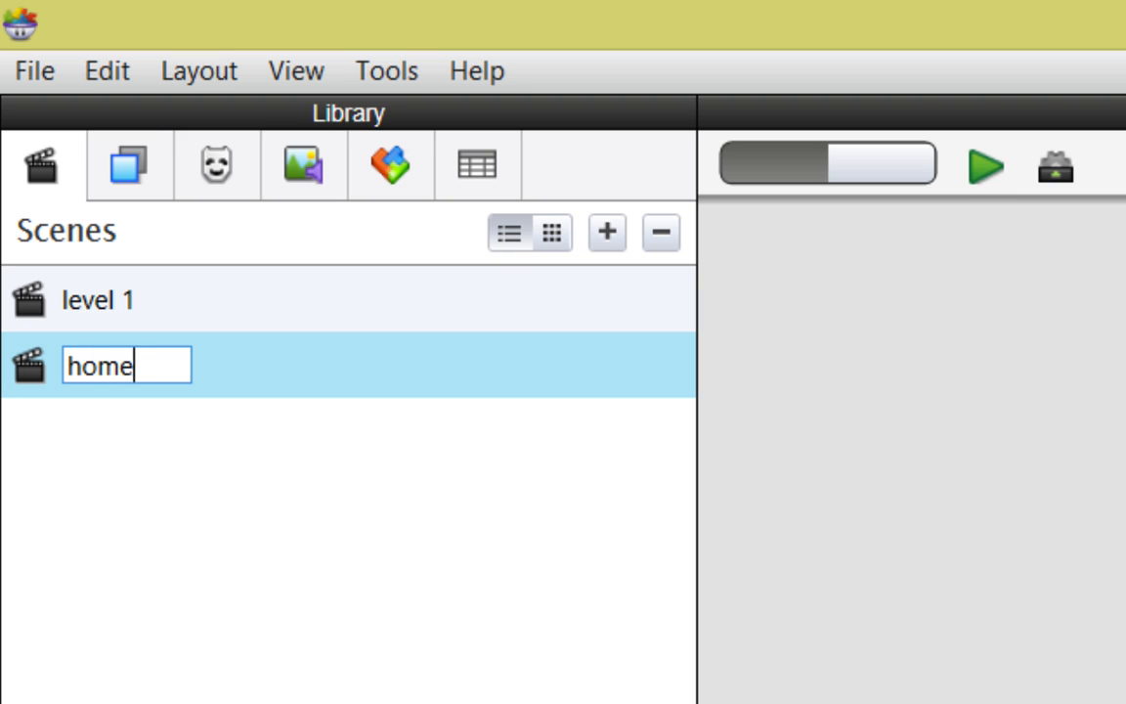
{"action": "type", "text": " screen"}
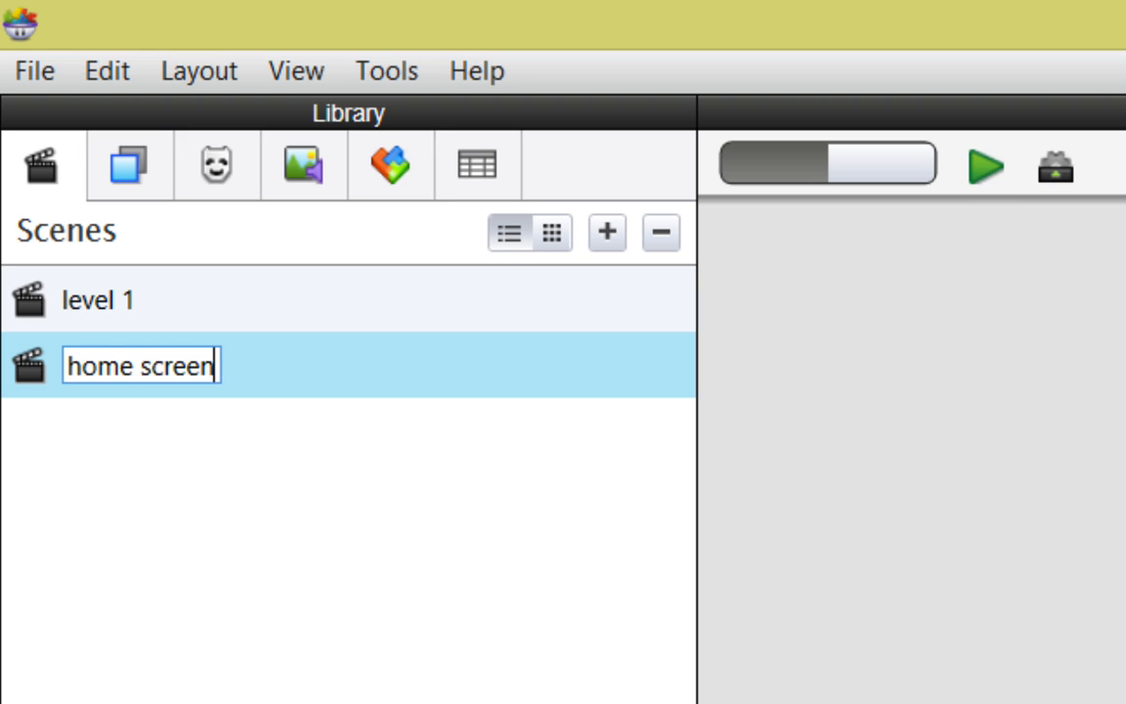
{"action": "key", "text": "Return"}
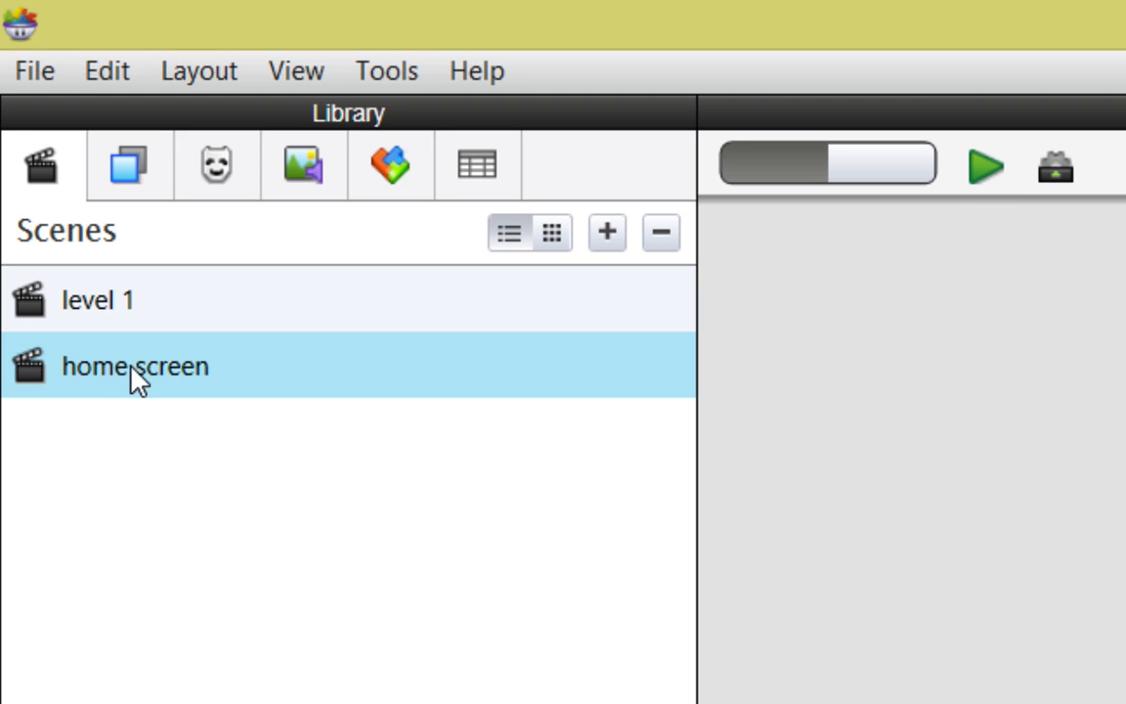
Add another scene and name it "level select"
{"action": "left_click", "coordinate": [607, 233]}
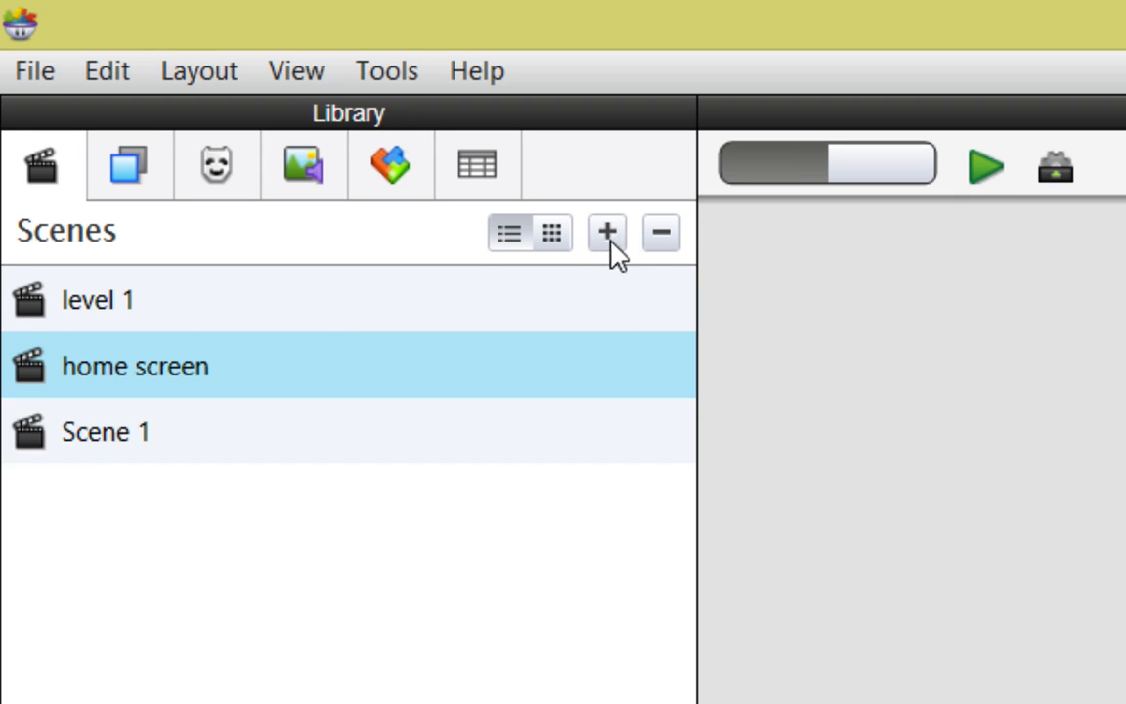
{"action": "double_click", "coordinate": [103, 447]}
{"action": "type", "text": "l"}
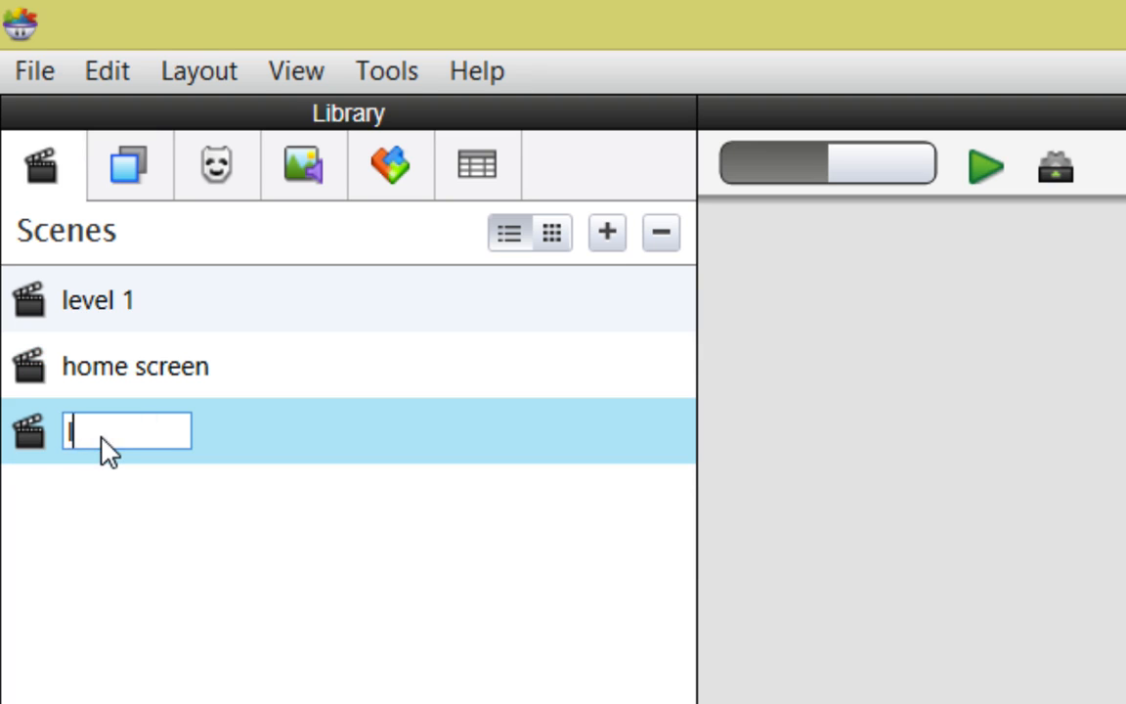
{"action": "type", "text": "evel select"}
{"action": "key", "text": "Return"}
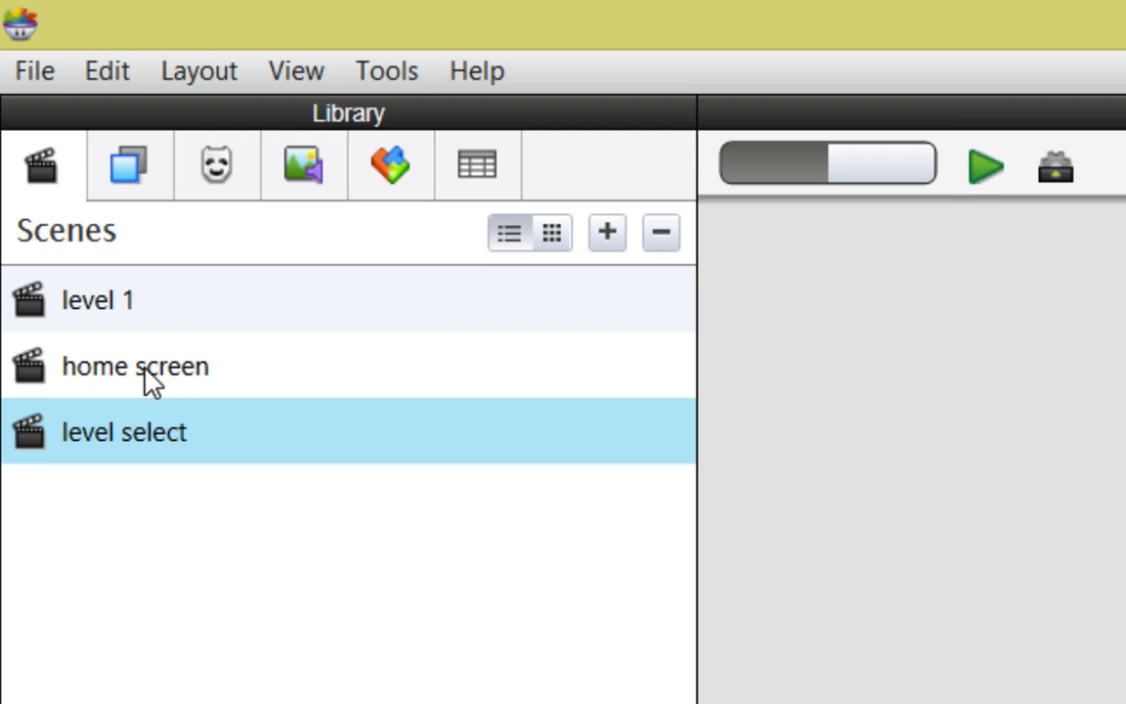
Reorder the scenes as home screen, level select, level 1, and open the home screen scene
{"action": "left_click_drag", "start_coordinate": [152, 381], "coordinate": [153, 279]}
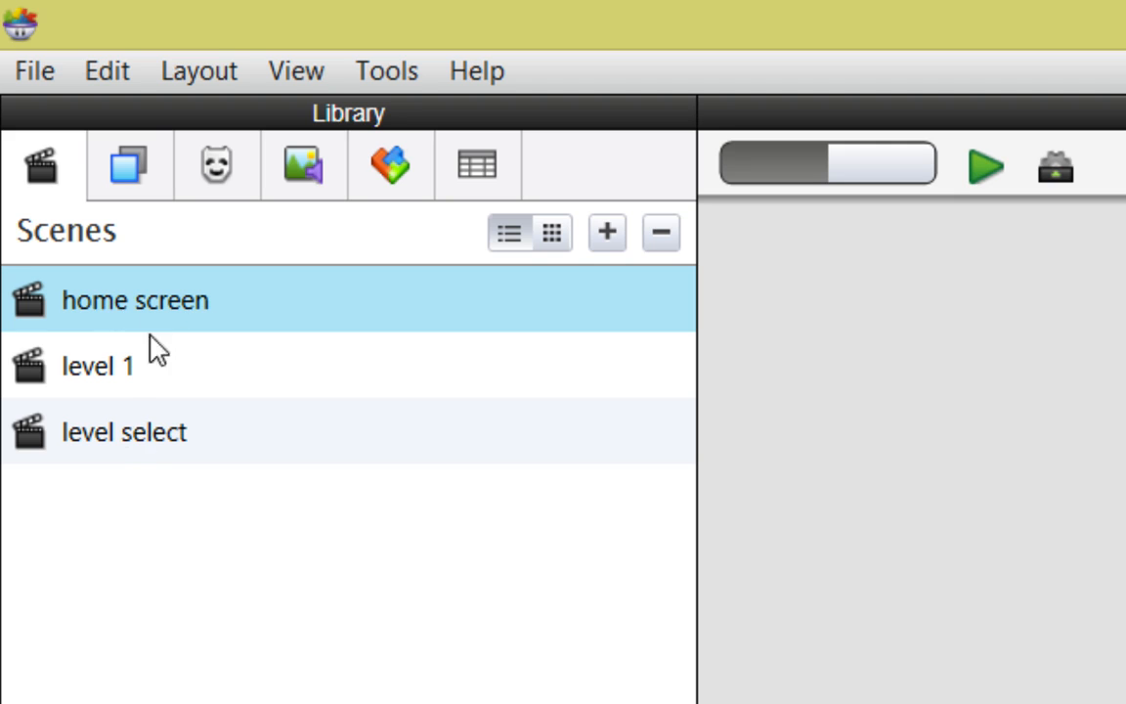
{"action": "left_click_drag", "start_coordinate": [182, 439], "coordinate": [182, 377]}
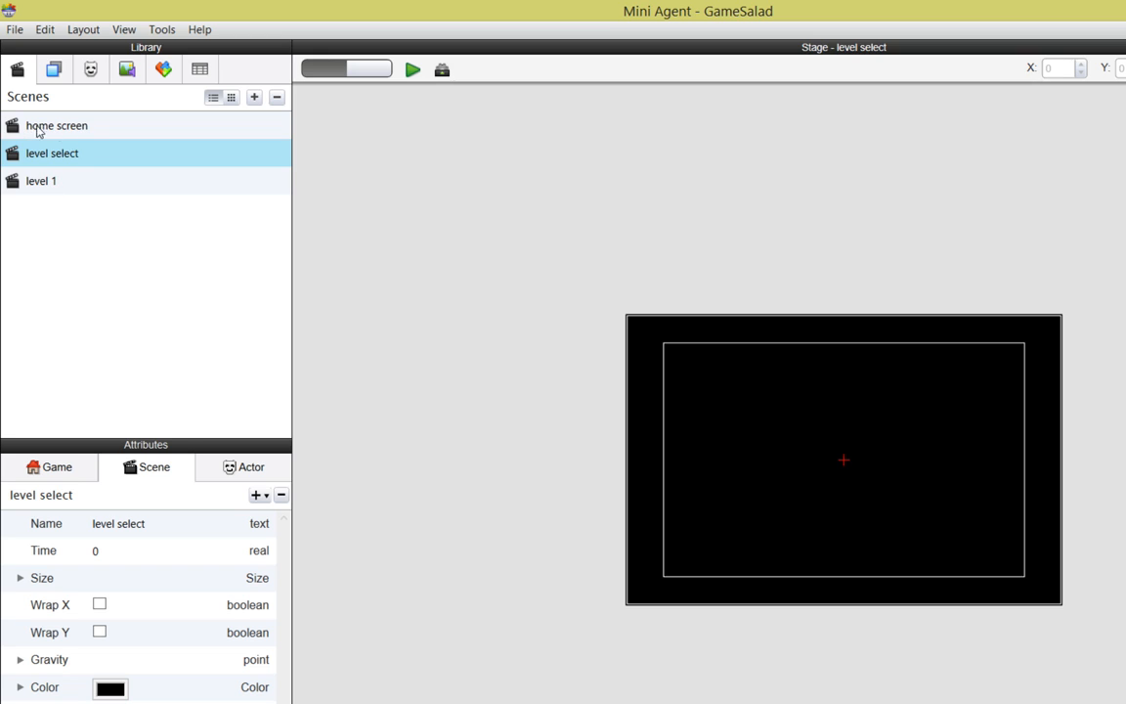
{"action": "left_click", "coordinate": [67, 129]}
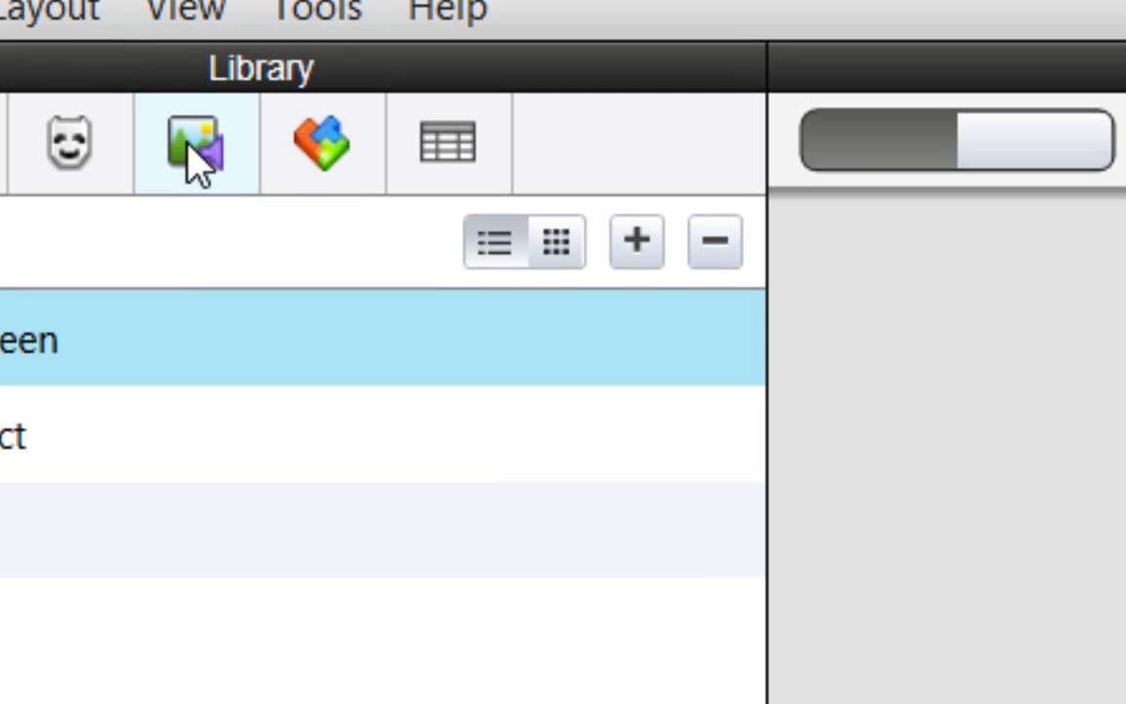
Create a new actor from the home_screen image in the media library
{"action": "left_click", "coordinate": [190, 148]}
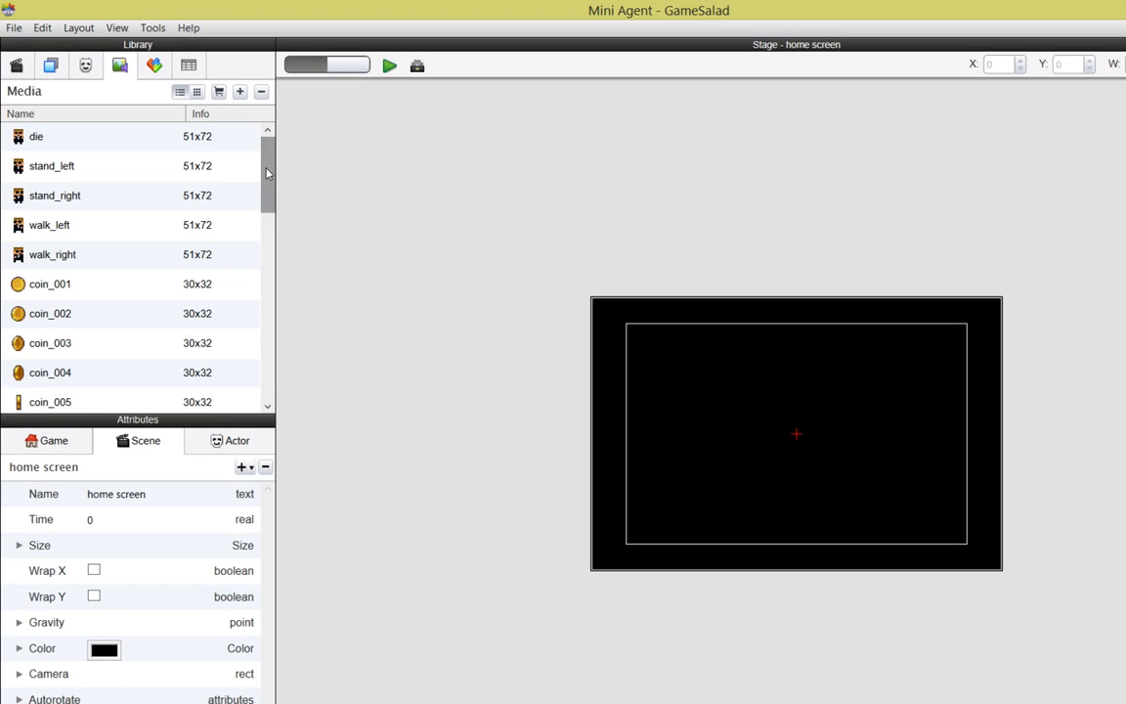
{"action": "left_click_drag", "start_coordinate": [265, 173], "coordinate": [243, 266]}
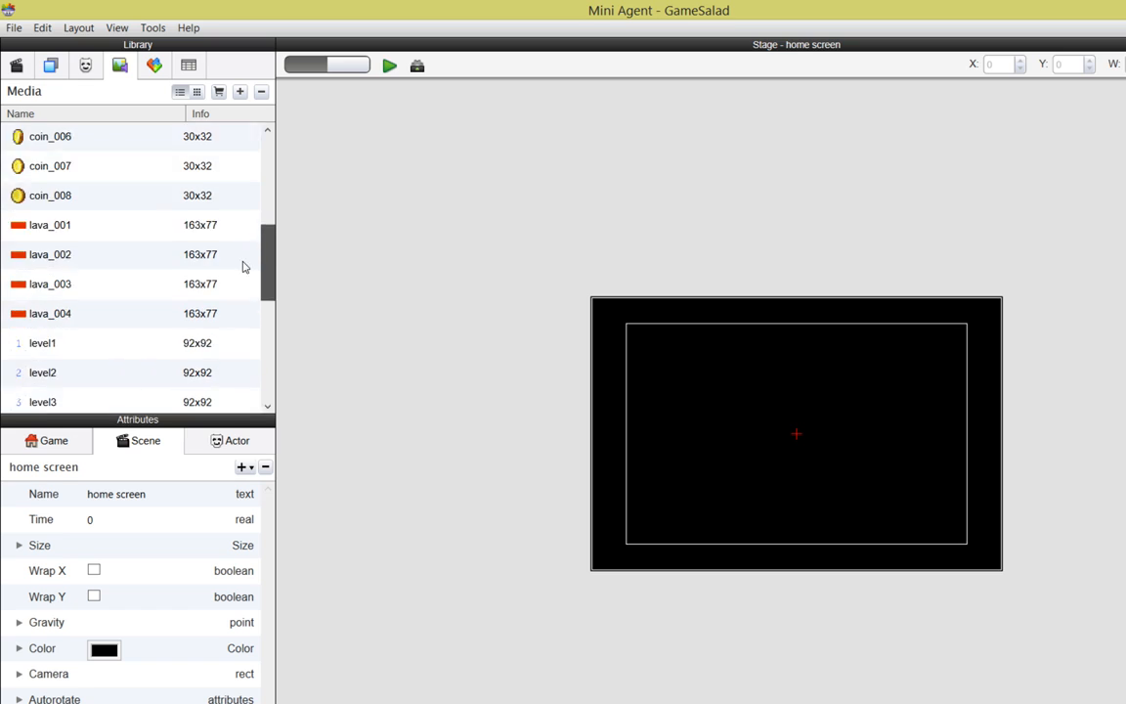
{"action": "scroll", "coordinate": [239, 293], "scroll_direction": "down", "scroll_amount": 3}
{"action": "scroll", "coordinate": [235, 313], "scroll_direction": "up", "scroll_amount": 1}
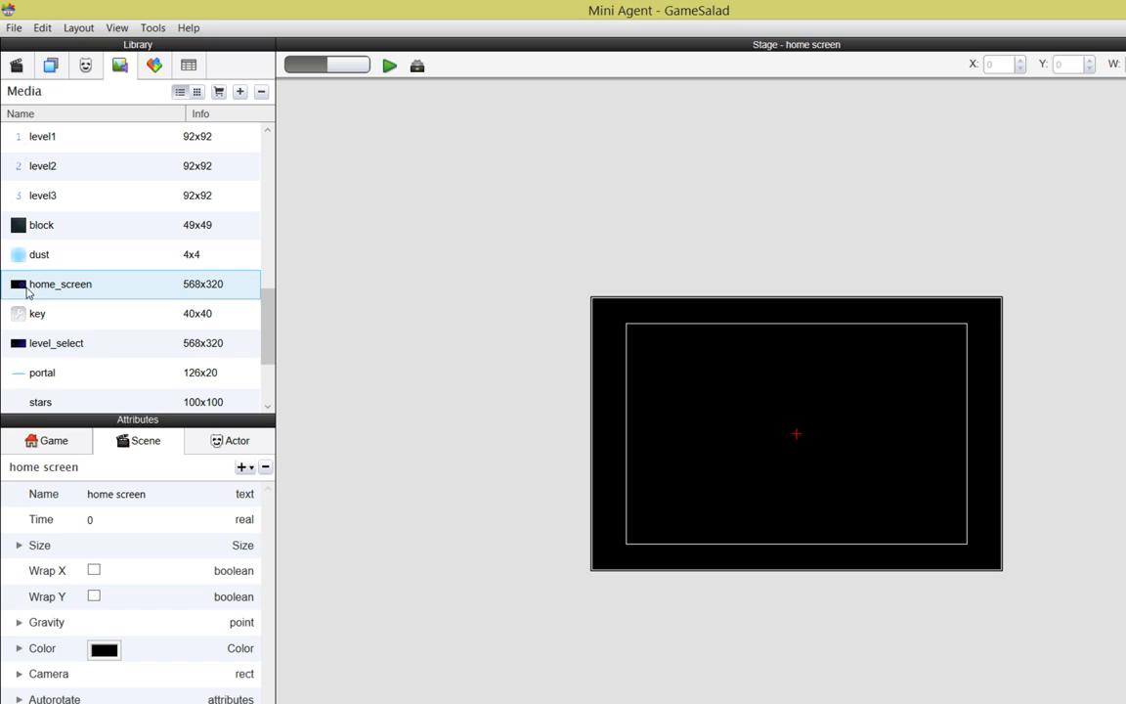
{"action": "left_click_drag", "start_coordinate": [24, 289], "coordinate": [35, 119]}
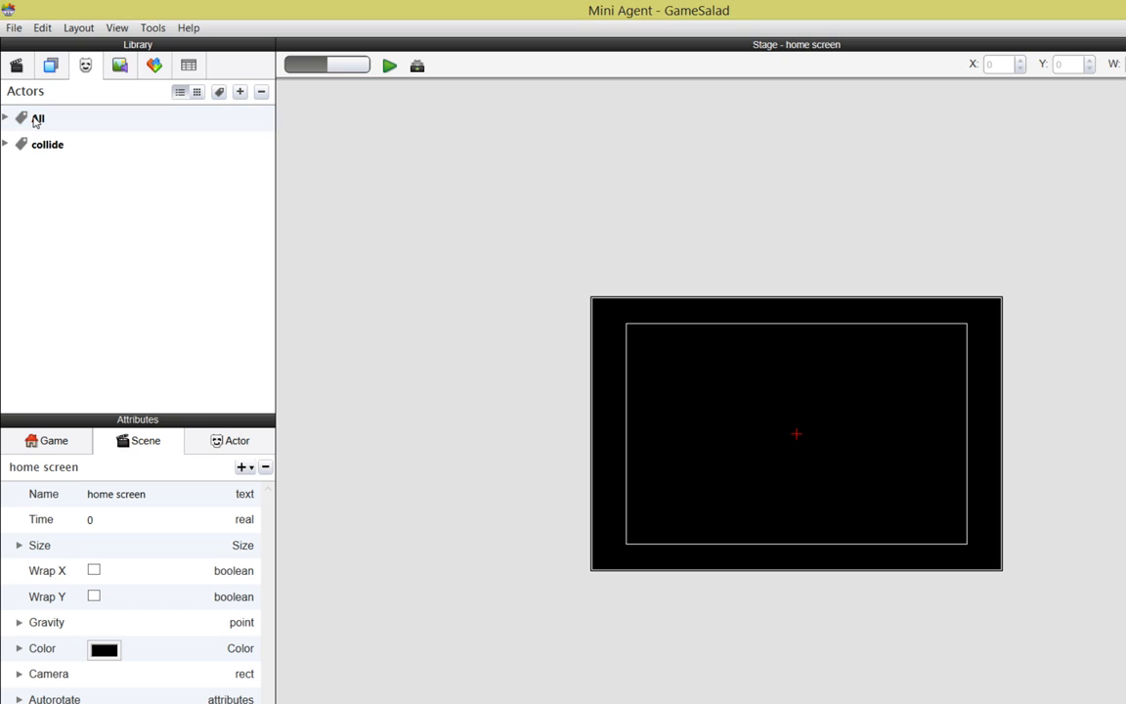
Create a new actor from the level_select image in the media library
{"action": "left_click", "coordinate": [119, 68]}
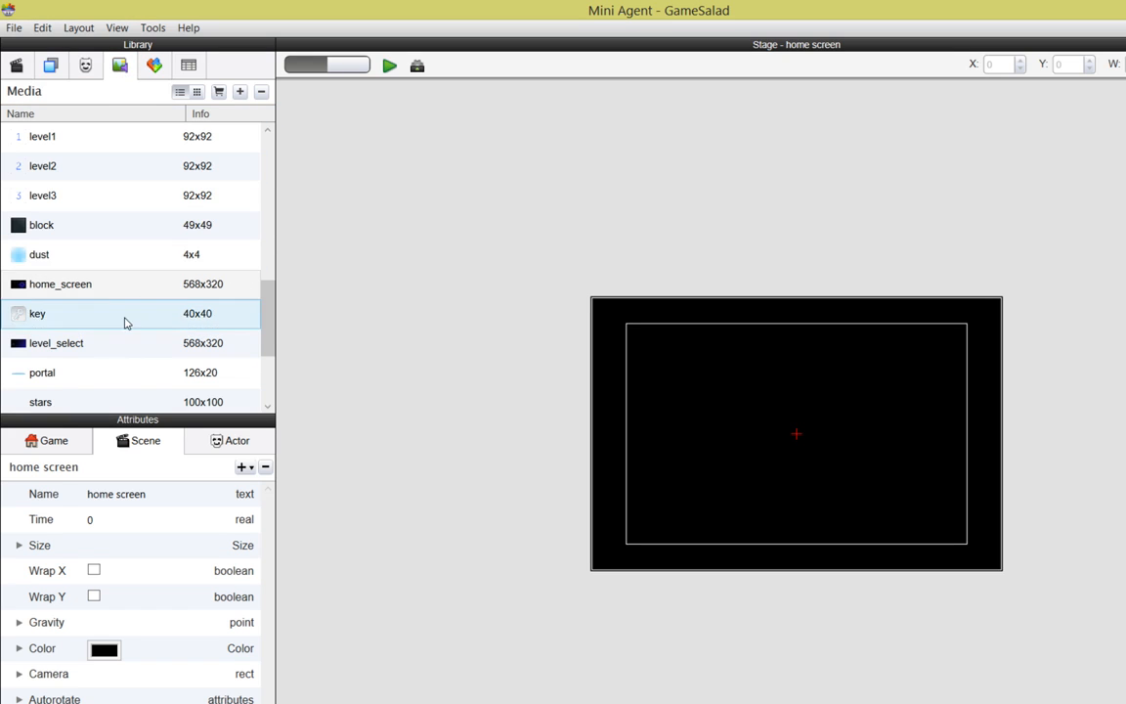
{"action": "left_click", "coordinate": [61, 349]}
{"action": "left_click_drag", "start_coordinate": [58, 346], "coordinate": [43, 123]}
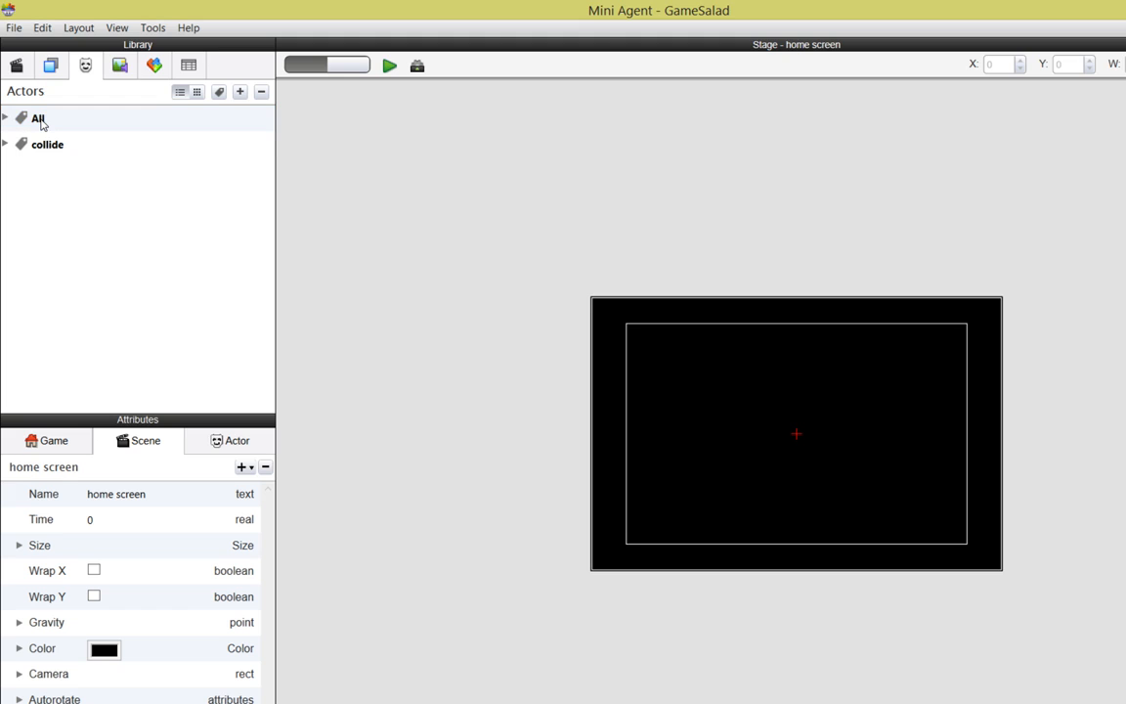
Expand the list of all actors and rename Actor 1 as "home screen"
{"action": "left_click", "coordinate": [5, 117]}
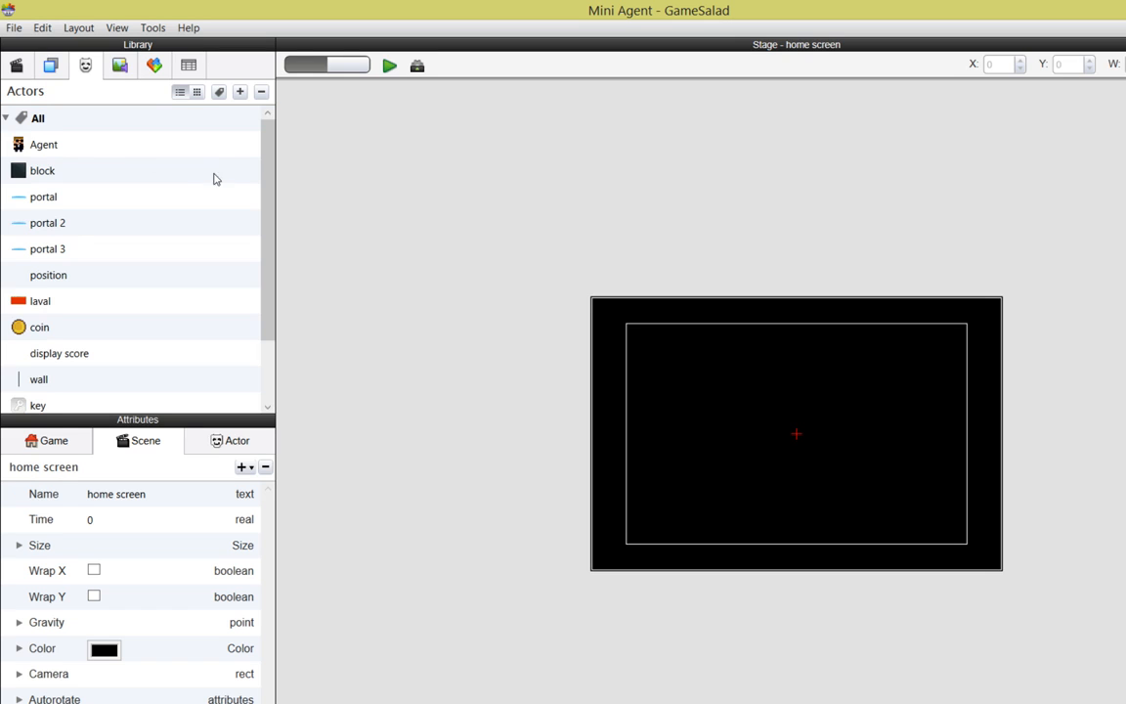
{"action": "left_click_drag", "start_coordinate": [264, 193], "coordinate": [268, 344]}
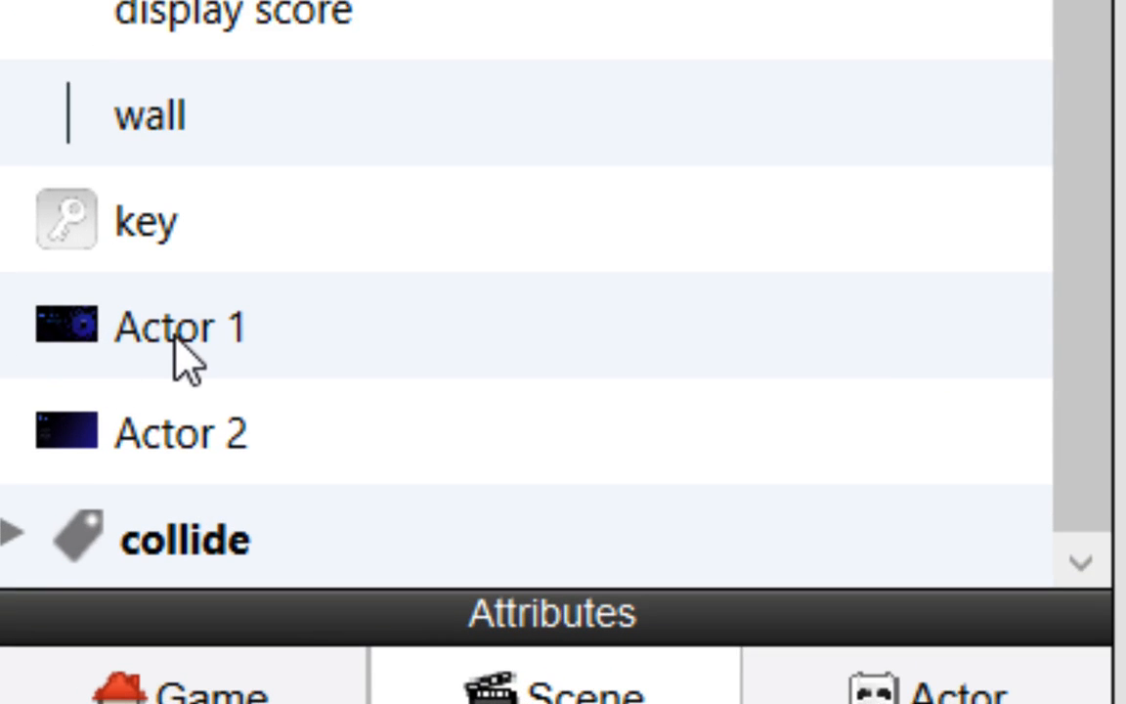
{"action": "double_click", "coordinate": [177, 337]}
{"action": "type", "text": "h"}
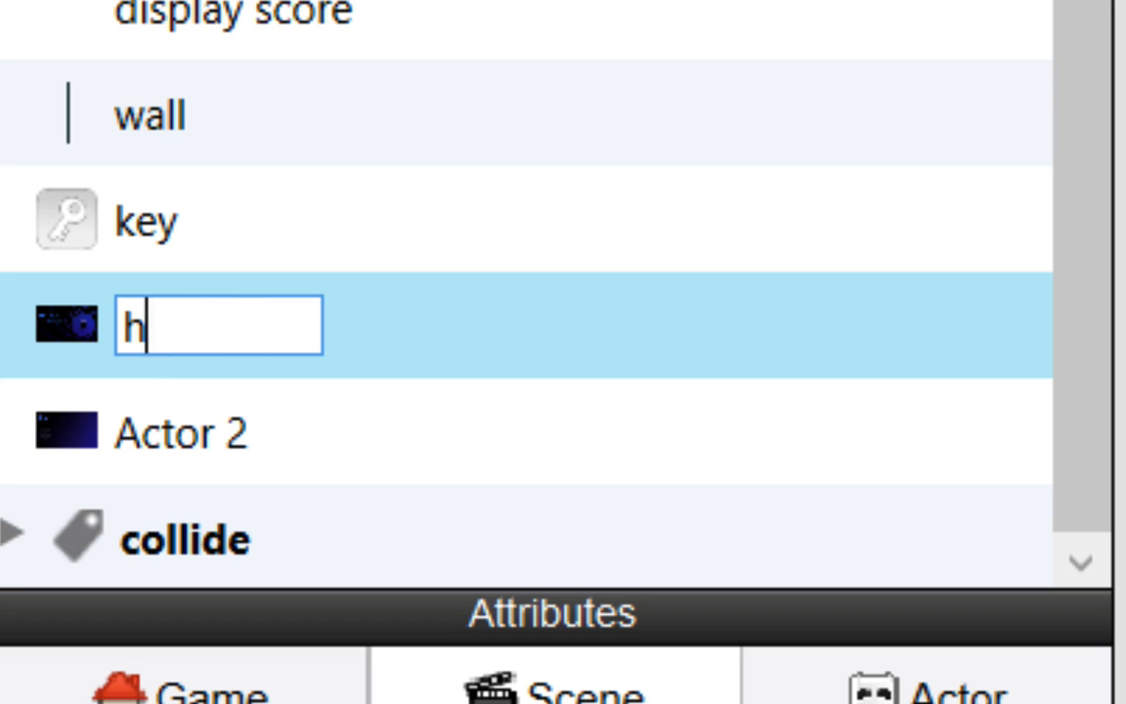
{"action": "type", "text": "ome screen"}
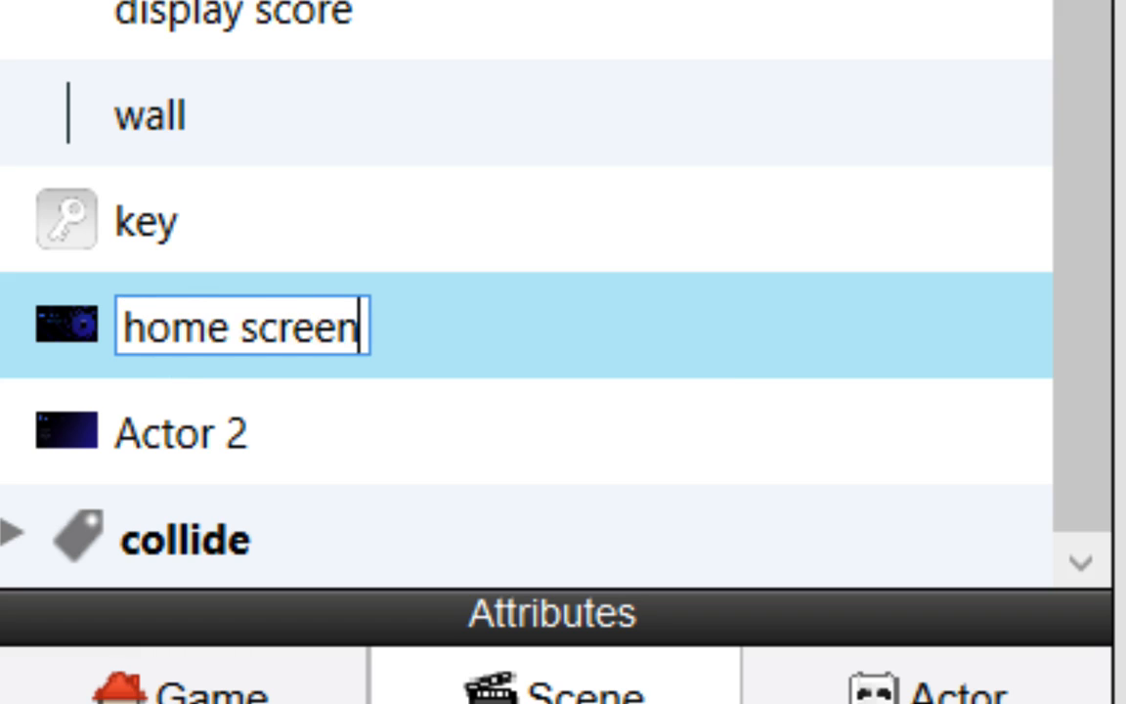
{"action": "key", "text": "Return"}
Rename Actor 2 as "level select"
{"action": "double_click", "coordinate": [198, 437]}
{"action": "type", "text": "l"}
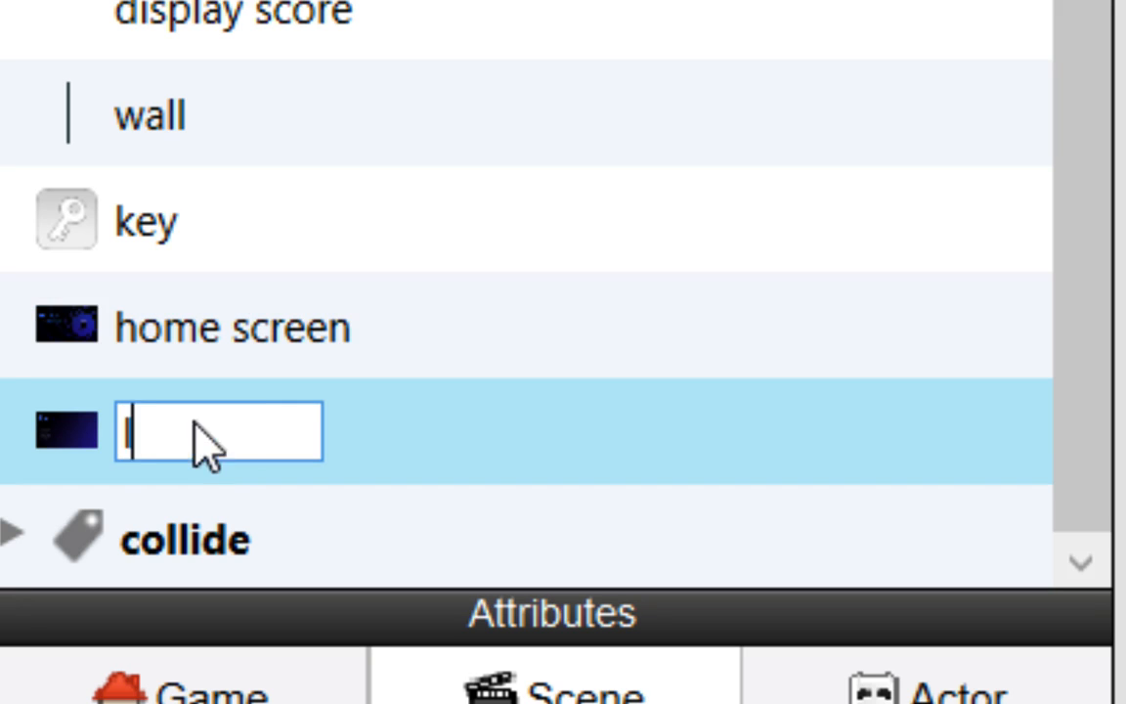
{"action": "type", "text": "evel select"}
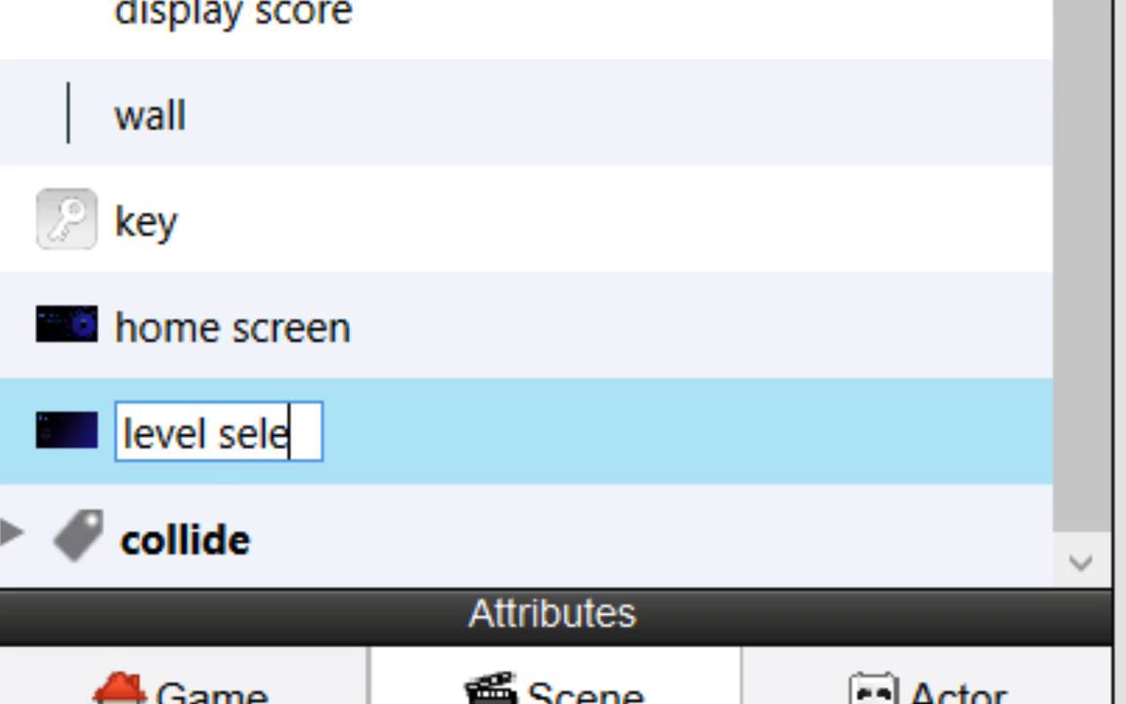
{"action": "key", "text": "Return"}
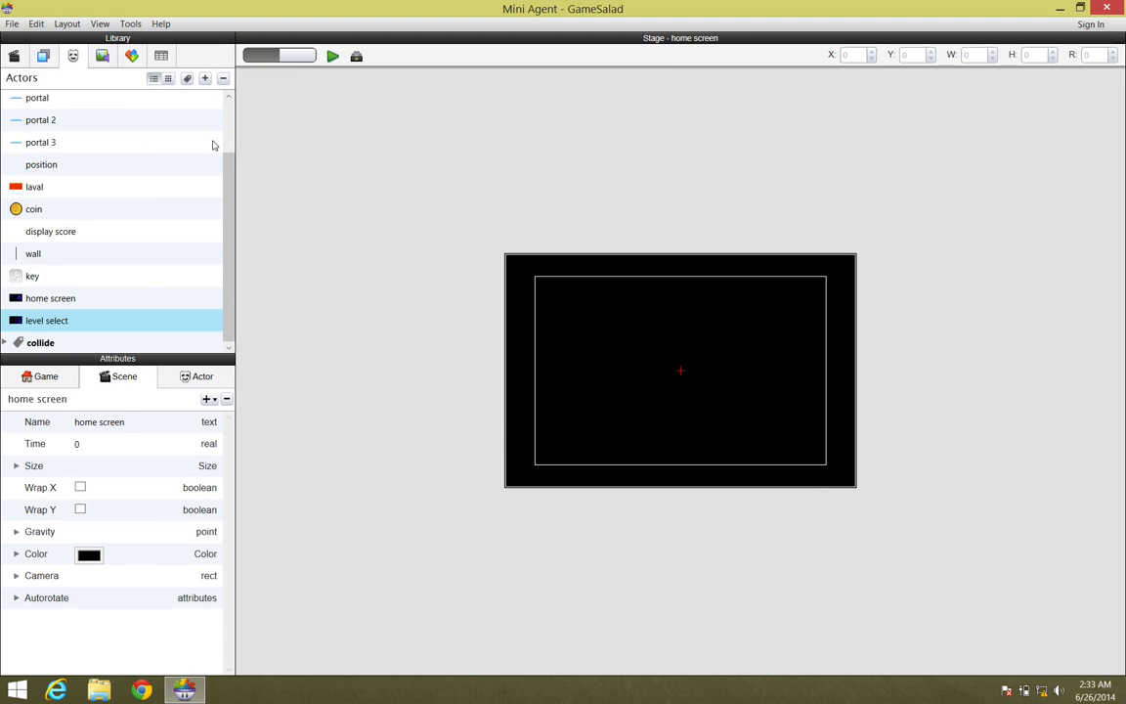
Place the home screen actor in the home screen scene and shift it so it covers the whole scene area
{"action": "left_click", "coordinate": [15, 56]}
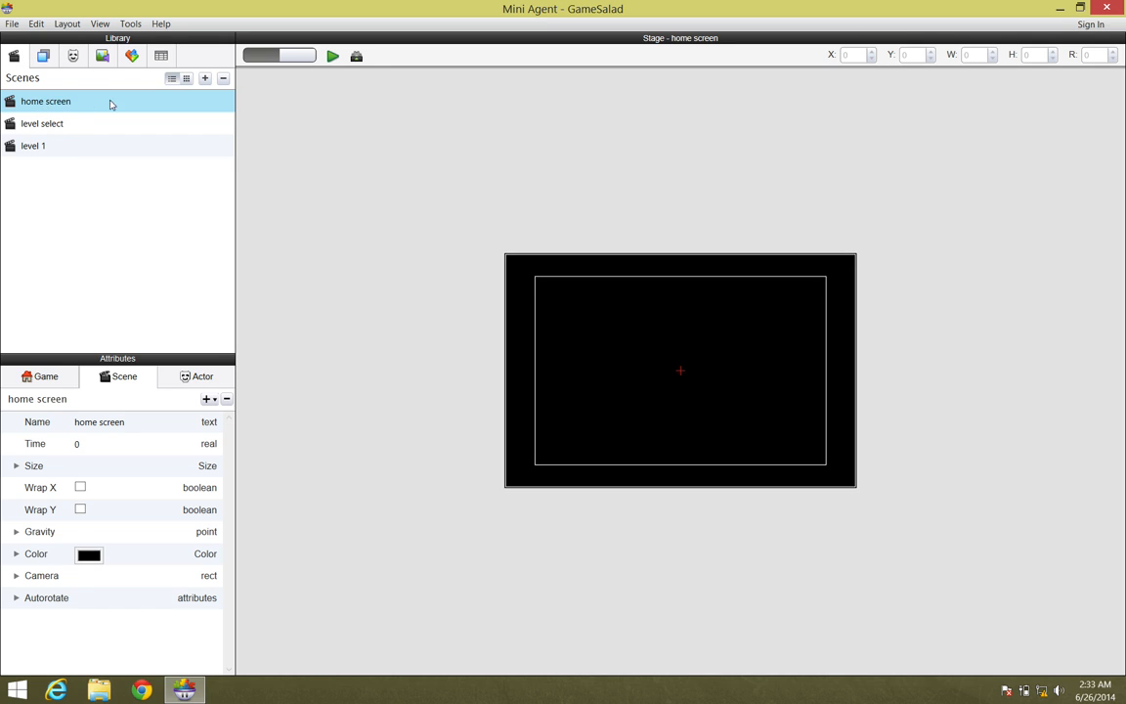
{"action": "left_click", "coordinate": [72, 56]}
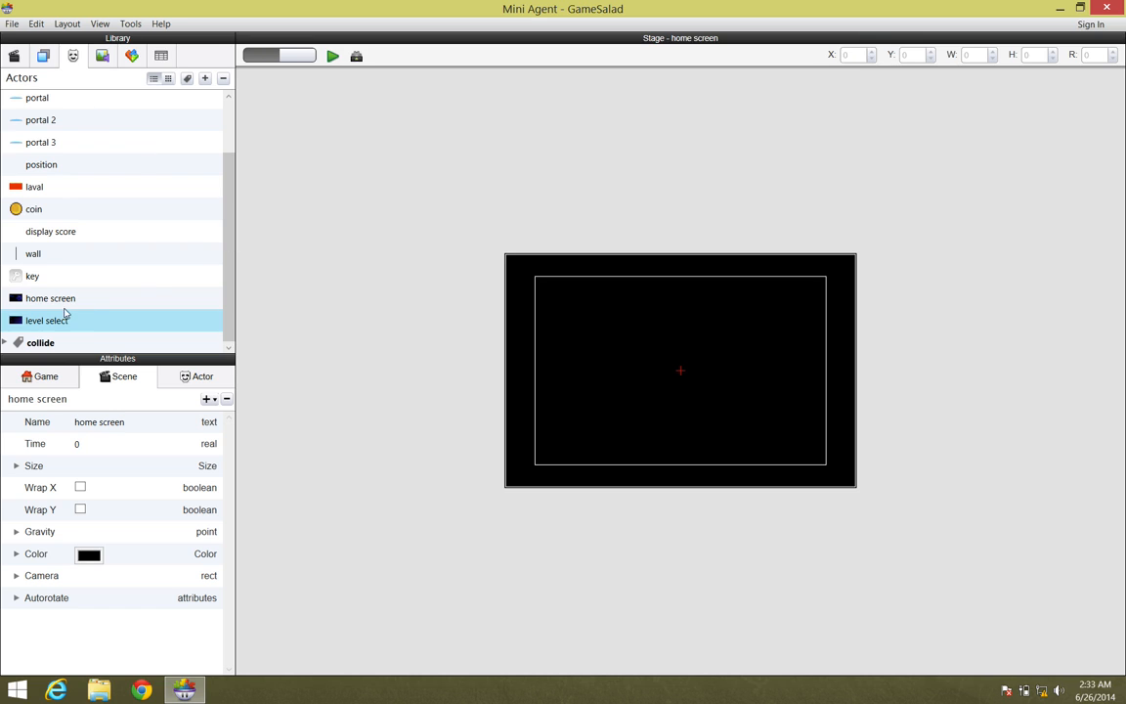
{"action": "left_click", "coordinate": [30, 302]}
{"action": "left_click_drag", "start_coordinate": [16, 302], "coordinate": [695, 342]}
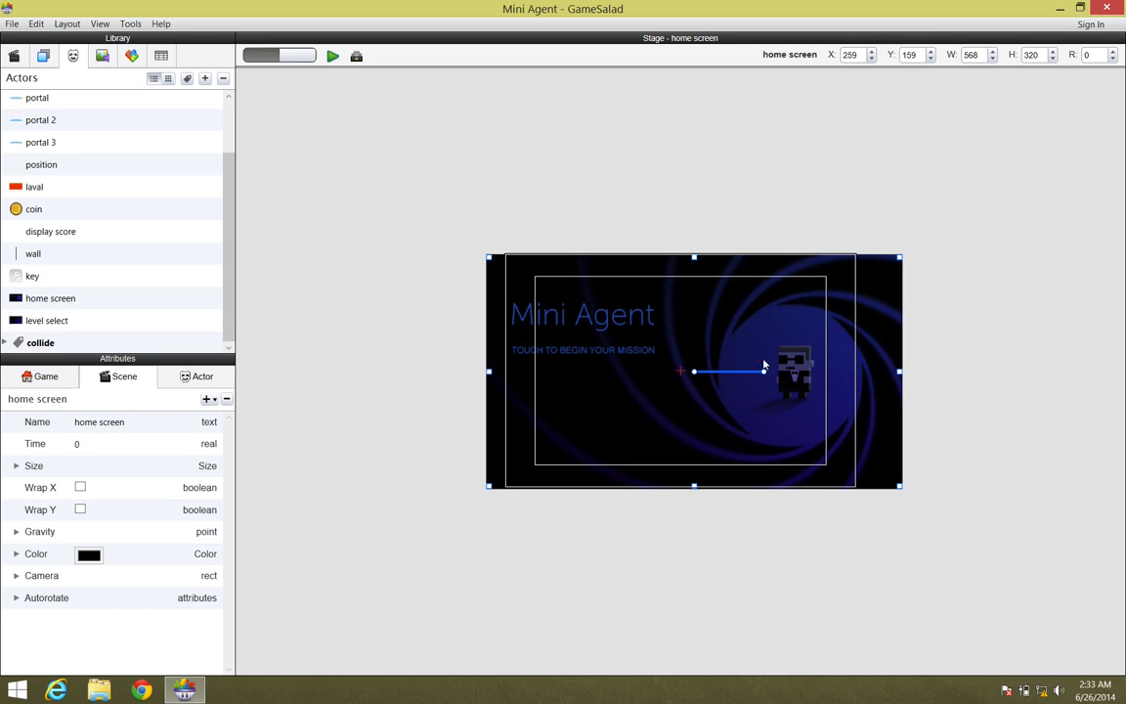
{"action": "left_click_drag", "start_coordinate": [724, 411], "coordinate": [738, 411]}
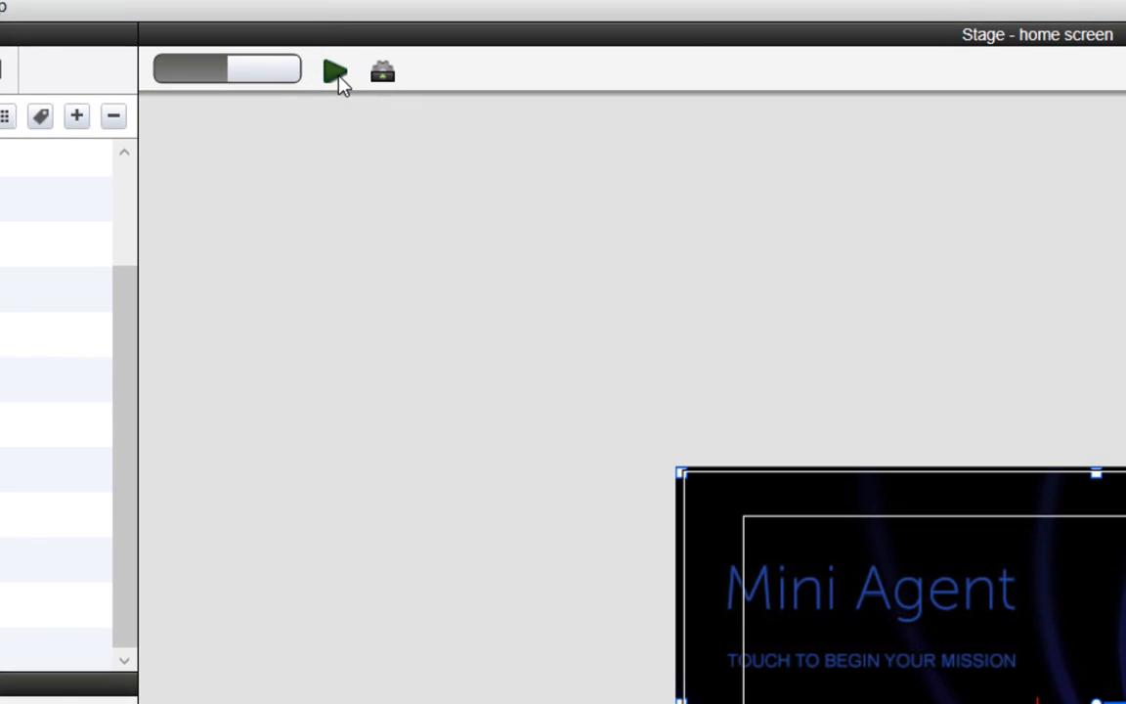
Preview the game's home screen, return to the editor and reopen the home screen scene
{"action": "left_click", "coordinate": [335, 75]}
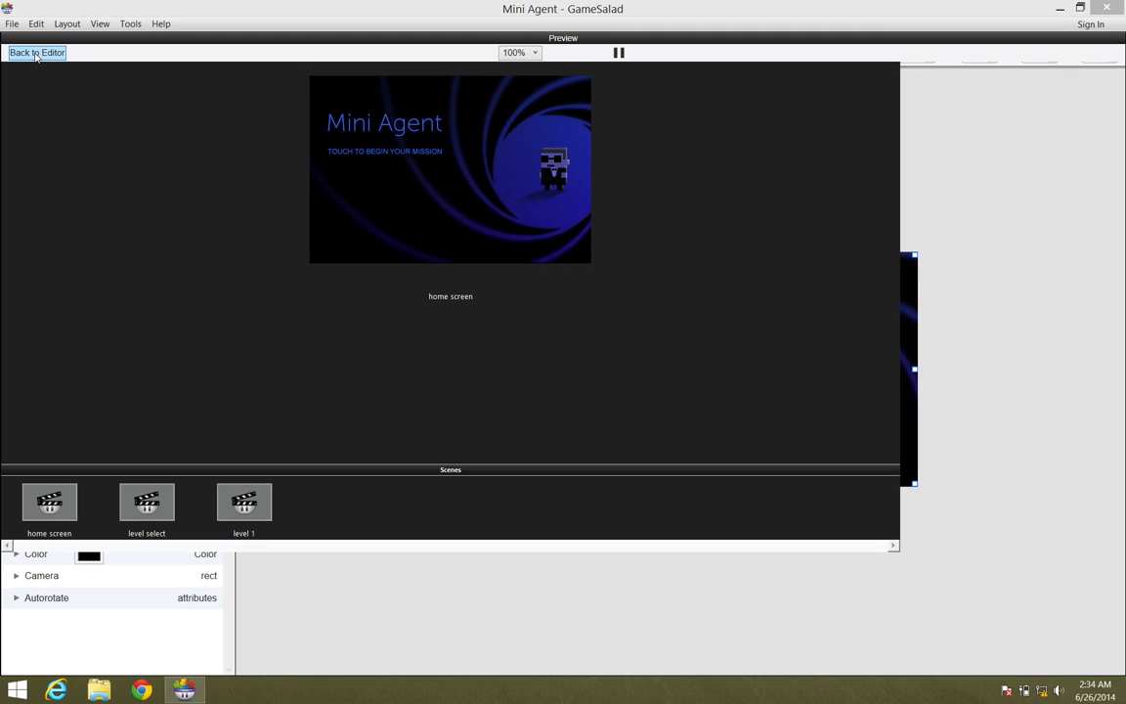
{"action": "left_click", "coordinate": [37, 53]}
{"action": "left_click", "coordinate": [16, 55]}
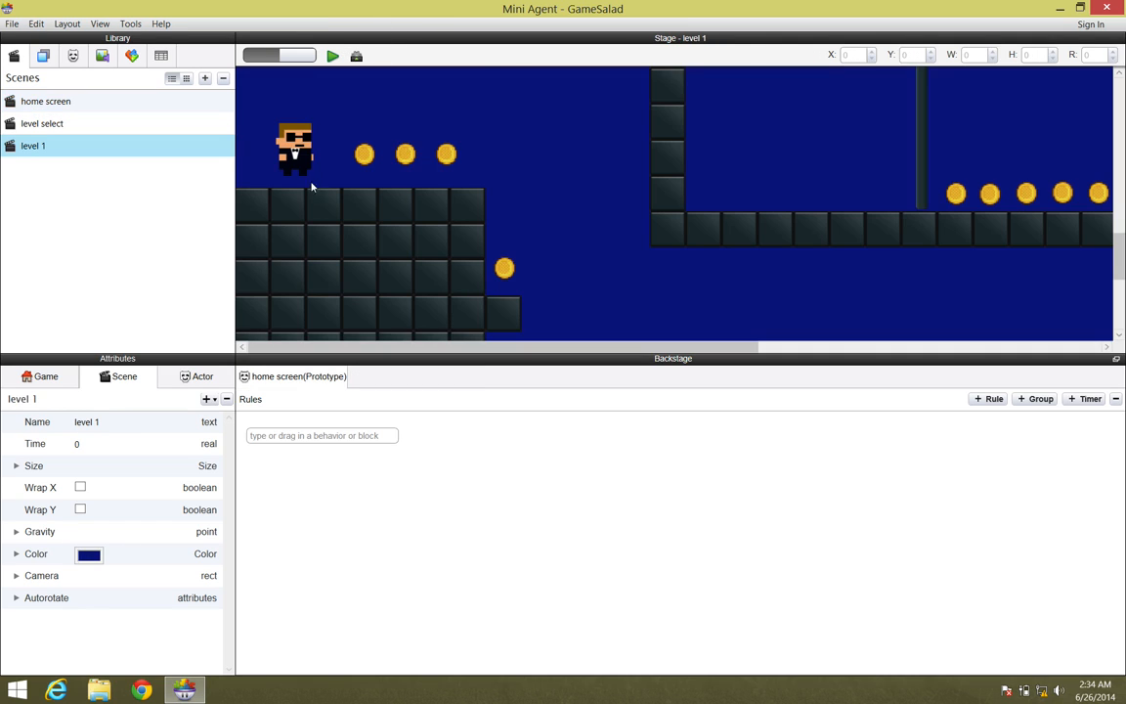
{"action": "left_click", "coordinate": [94, 106]}
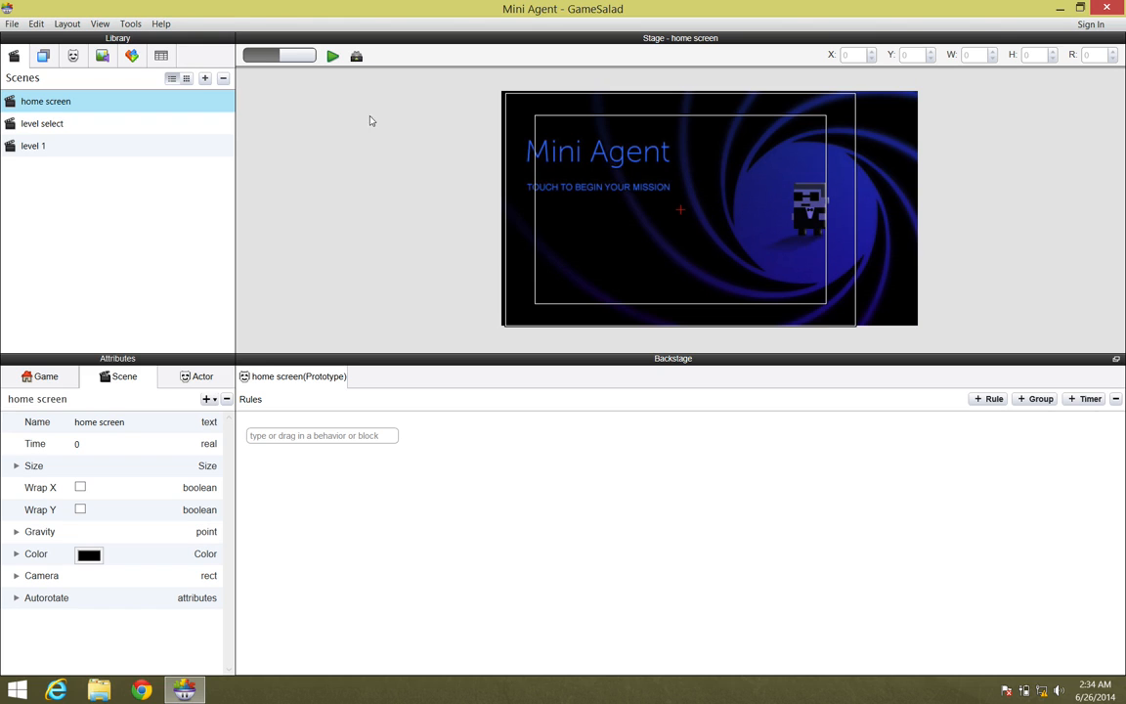
Add a rule to the home screen actor with the condition that touch is pressed
{"action": "left_click", "coordinate": [72, 57]}
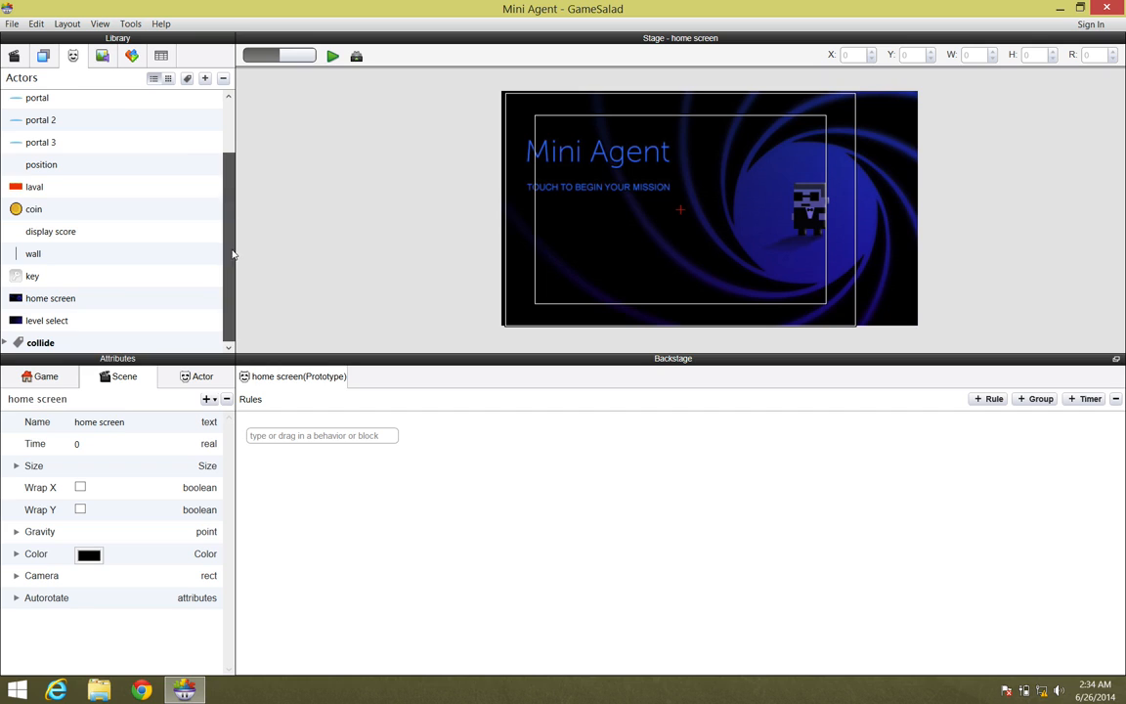
{"action": "left_click", "coordinate": [72, 303]}
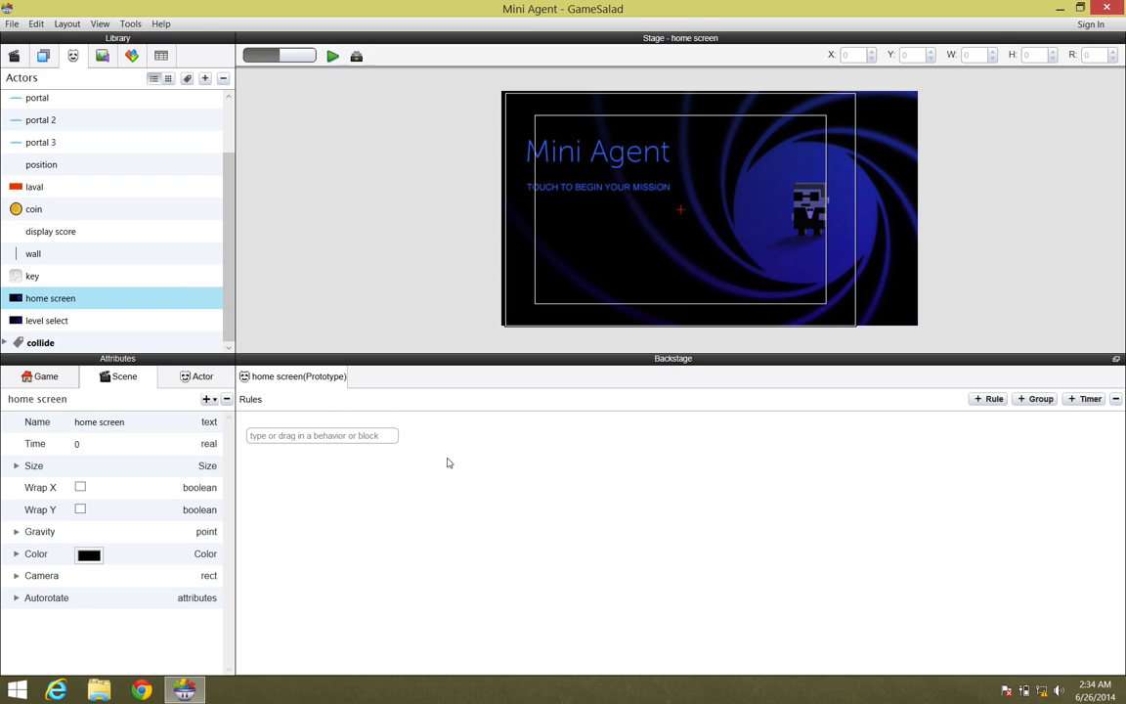
{"action": "left_click", "coordinate": [997, 401]}
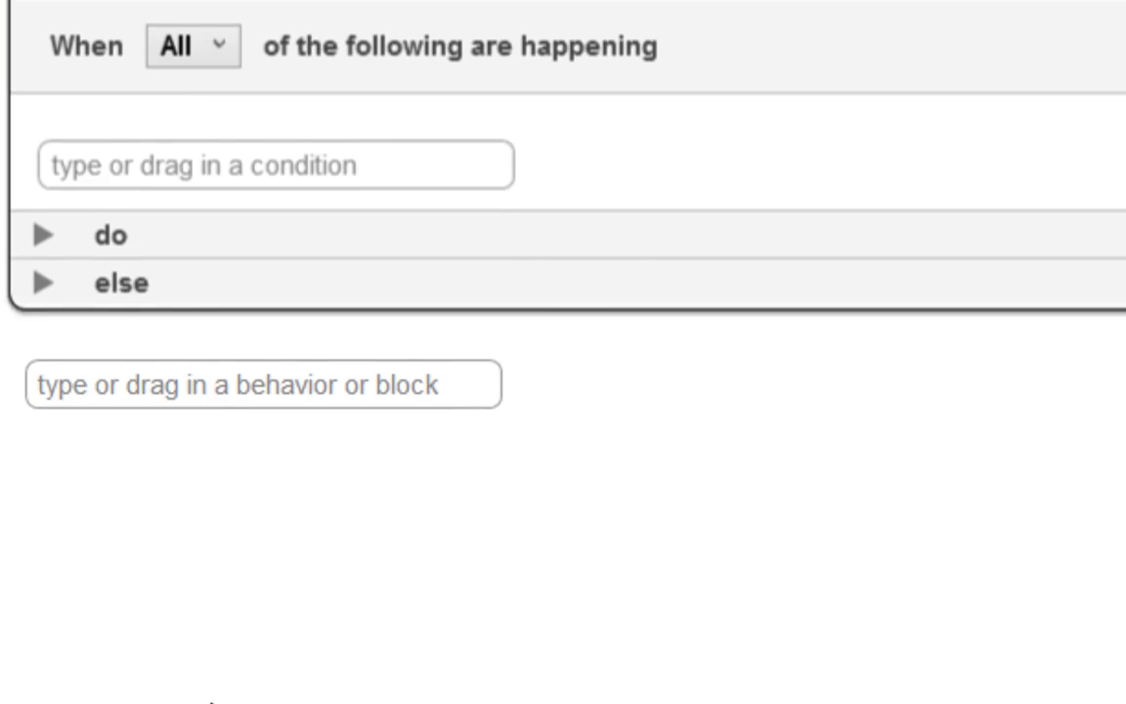
{"action": "left_click", "coordinate": [385, 163]}
{"action": "type", "text": "touch"}
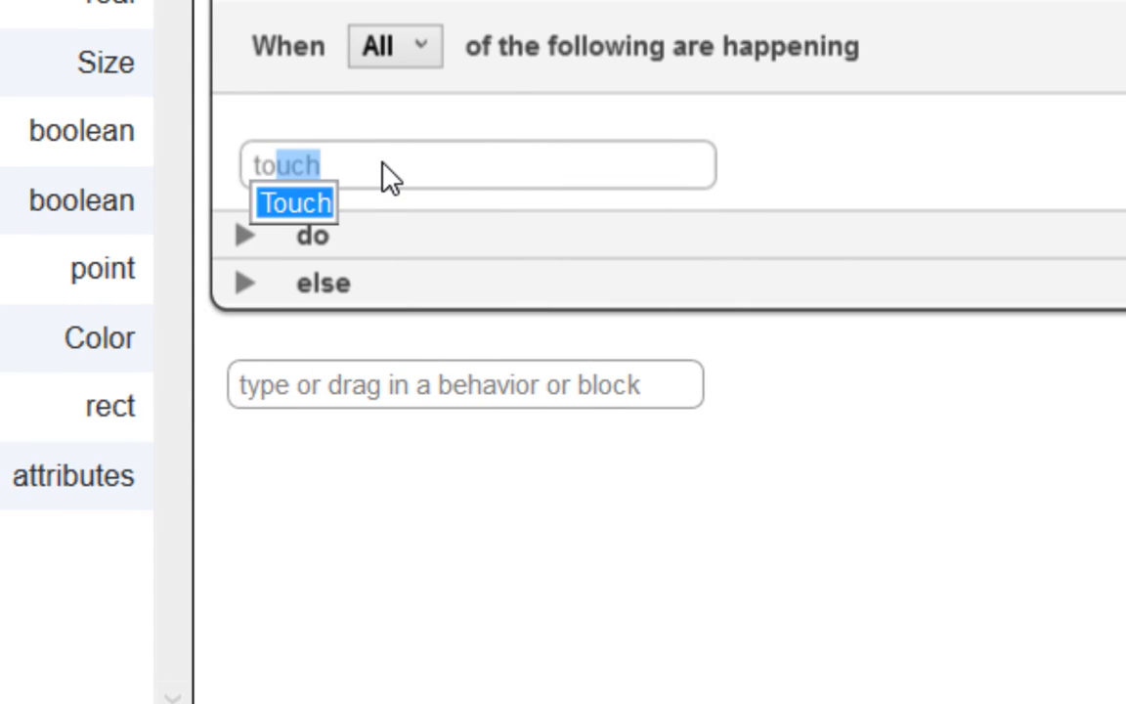
{"action": "left_click", "coordinate": [301, 206]}
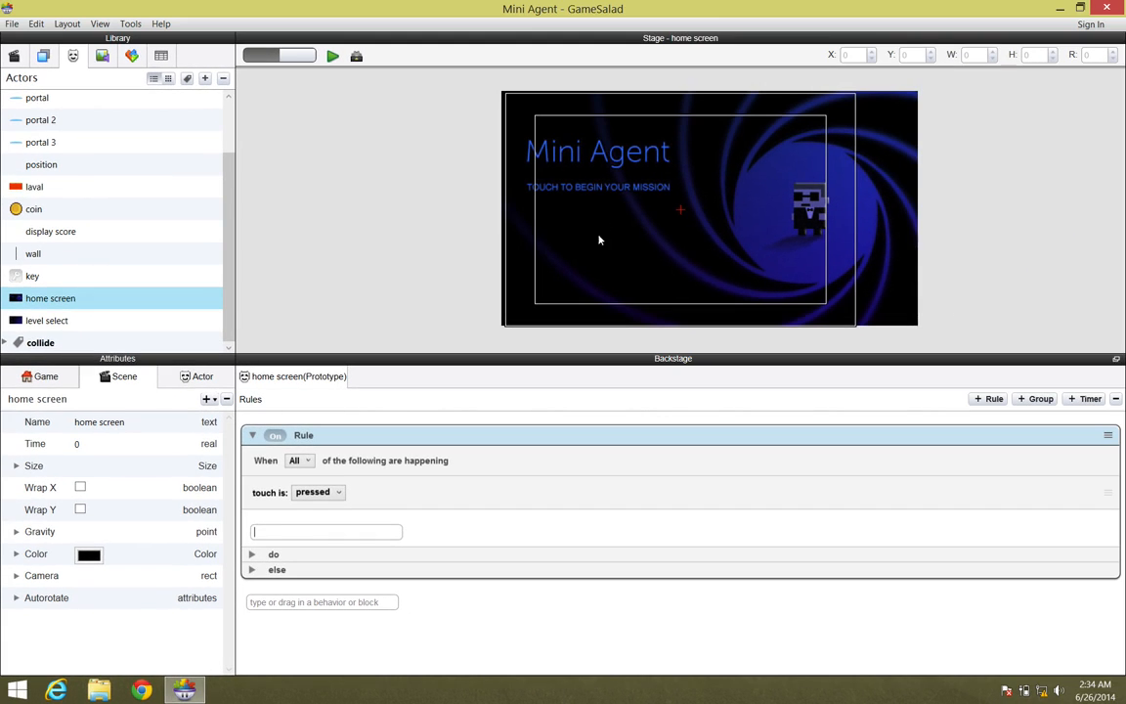
Add a Change Scene behavior that goes to level select when the home screen actor's touch rule is met
{"action": "left_click", "coordinate": [252, 555]}
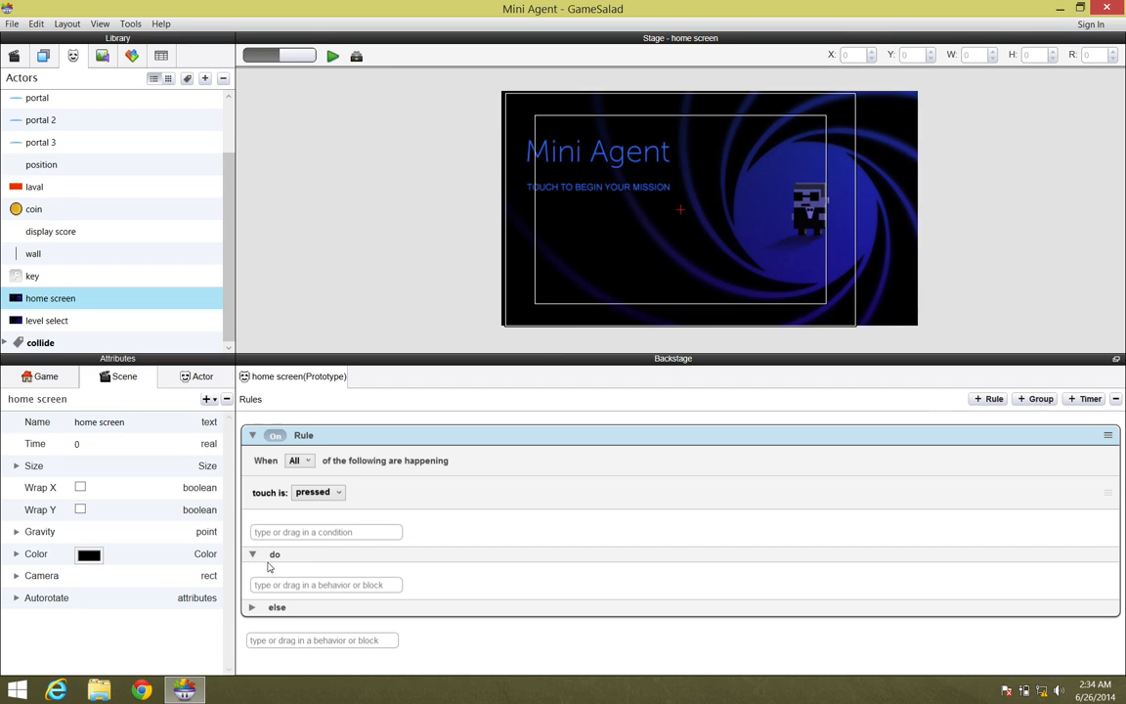
{"action": "left_click", "coordinate": [294, 584]}
{"action": "type", "text": "cha"}
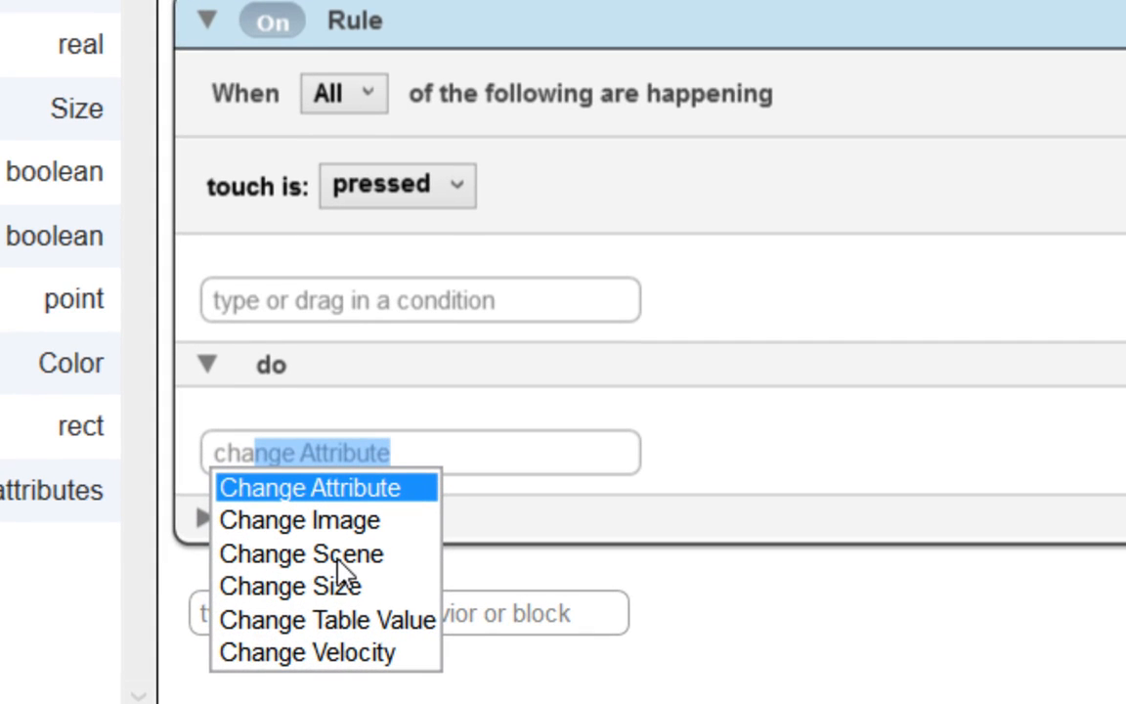
{"action": "left_click", "coordinate": [336, 555]}
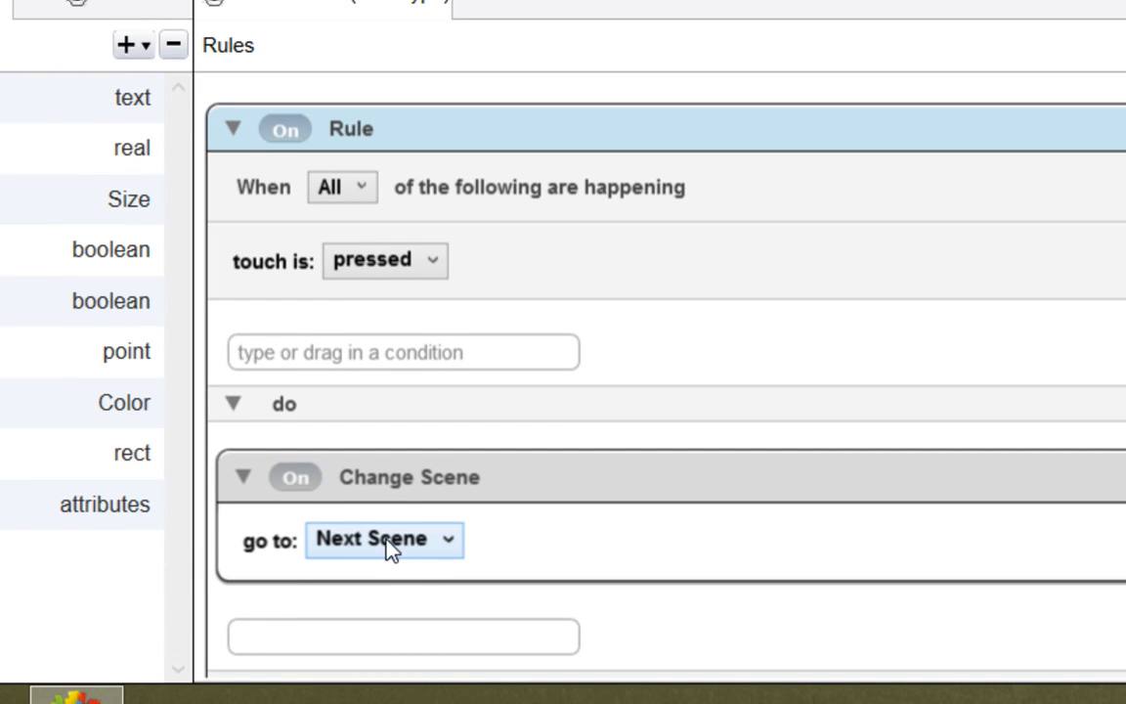
{"action": "left_click", "coordinate": [448, 543]}
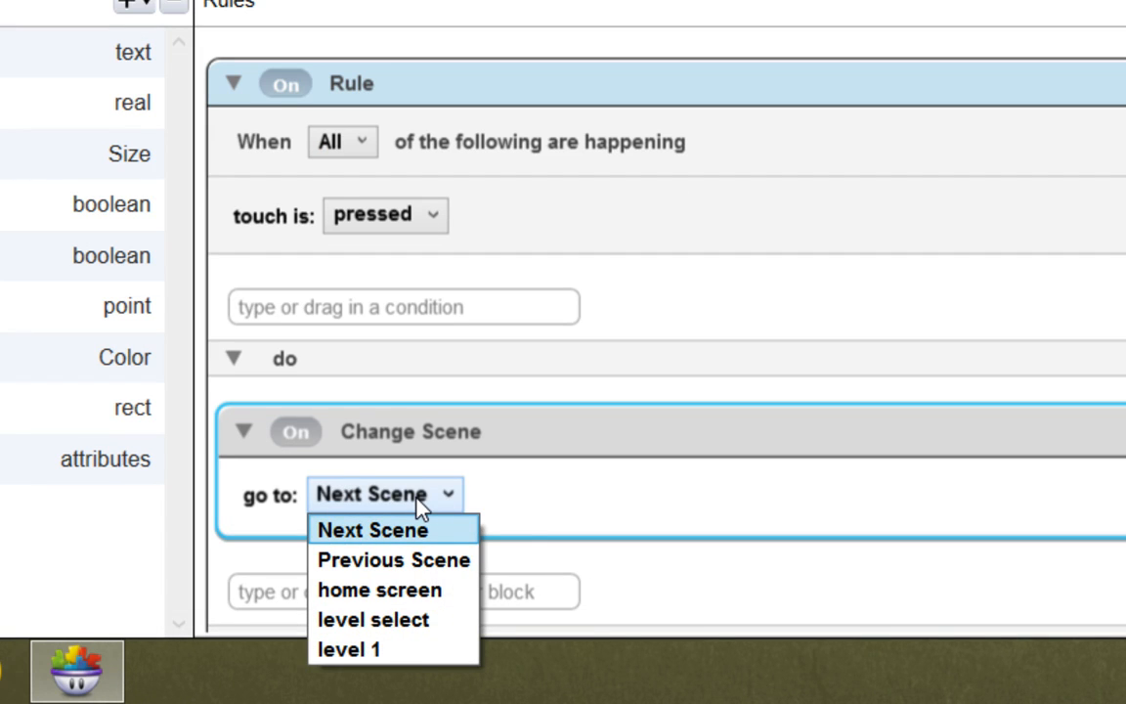
{"action": "left_click", "coordinate": [403, 620]}
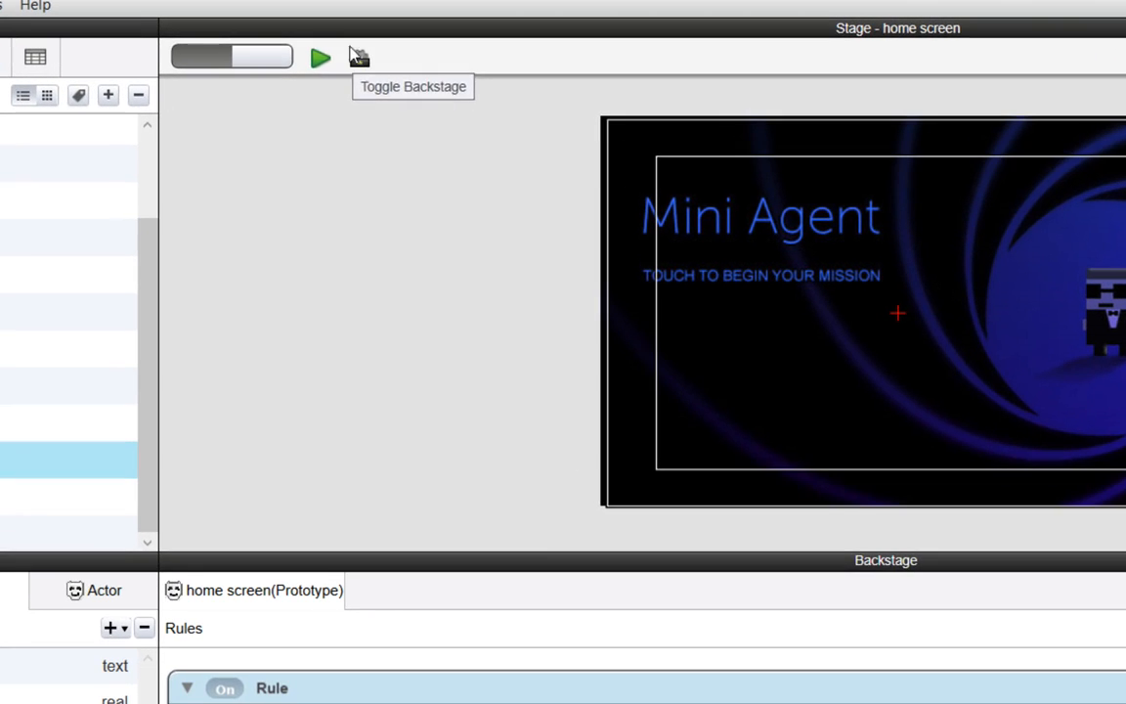
Preview the game, touch the home screen to test the scene change, and return to the editor
{"action": "left_click", "coordinate": [321, 59]}
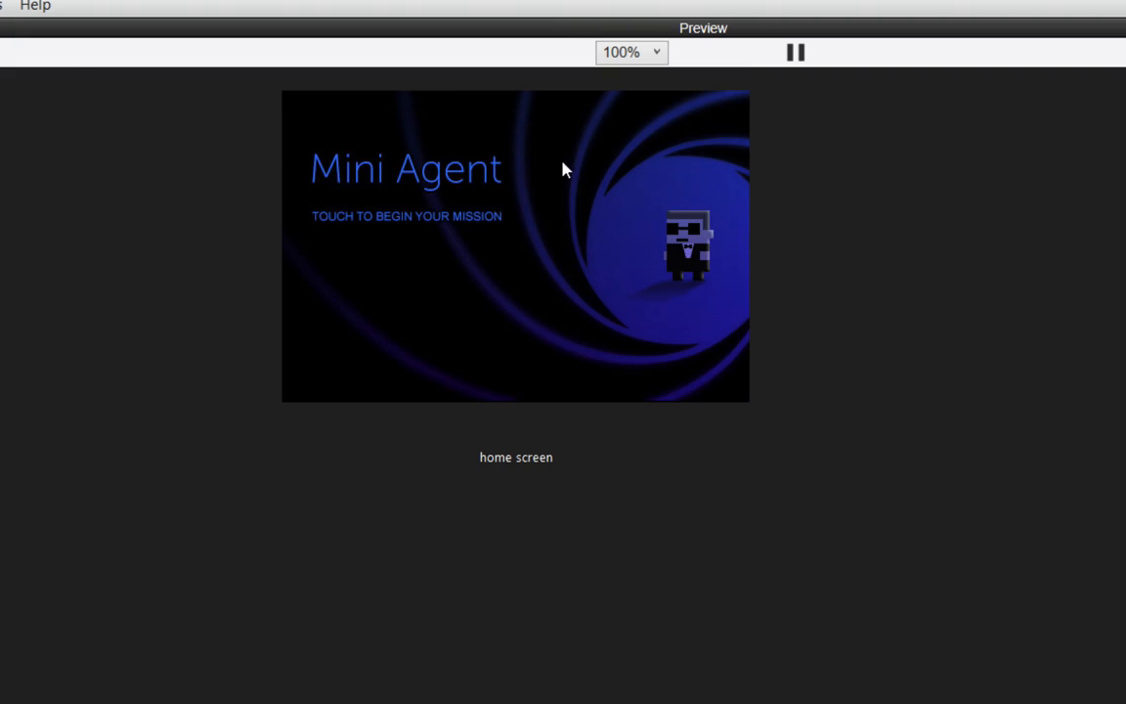
{"action": "left_click", "coordinate": [500, 236]}
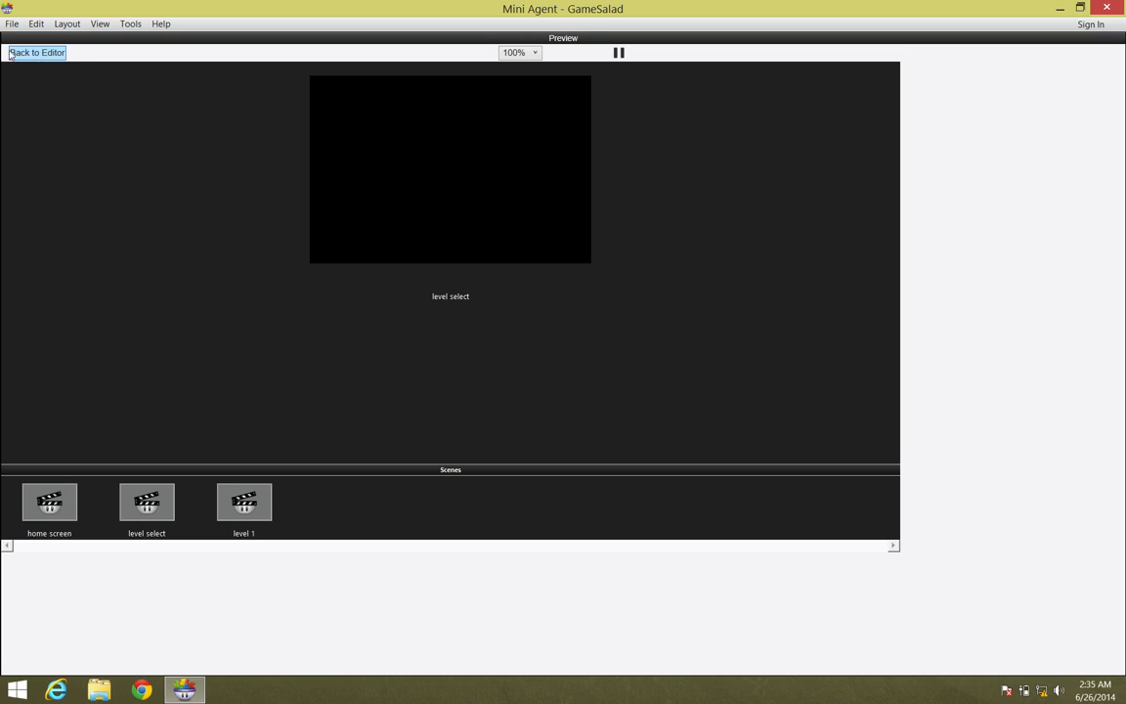
{"action": "left_click", "coordinate": [41, 54]}
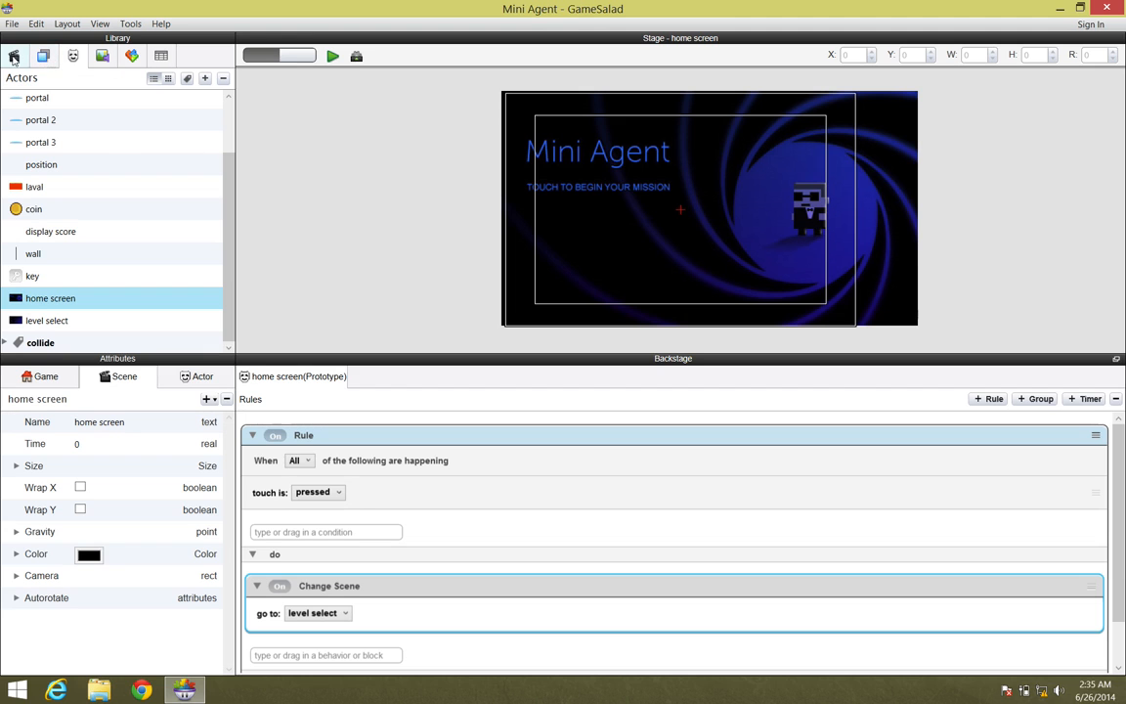
Place the level select actor in the level select scene and align it over the scene area at about X 286, Y 160
{"action": "left_click", "coordinate": [15, 57]}
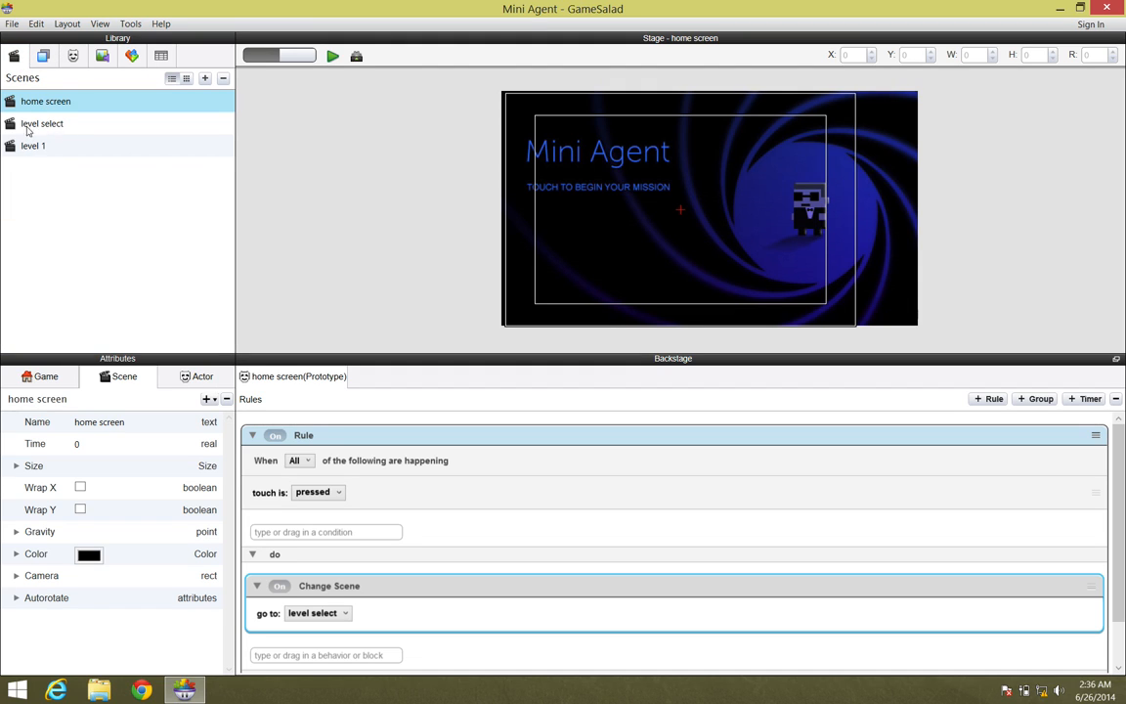
{"action": "left_click", "coordinate": [67, 127]}
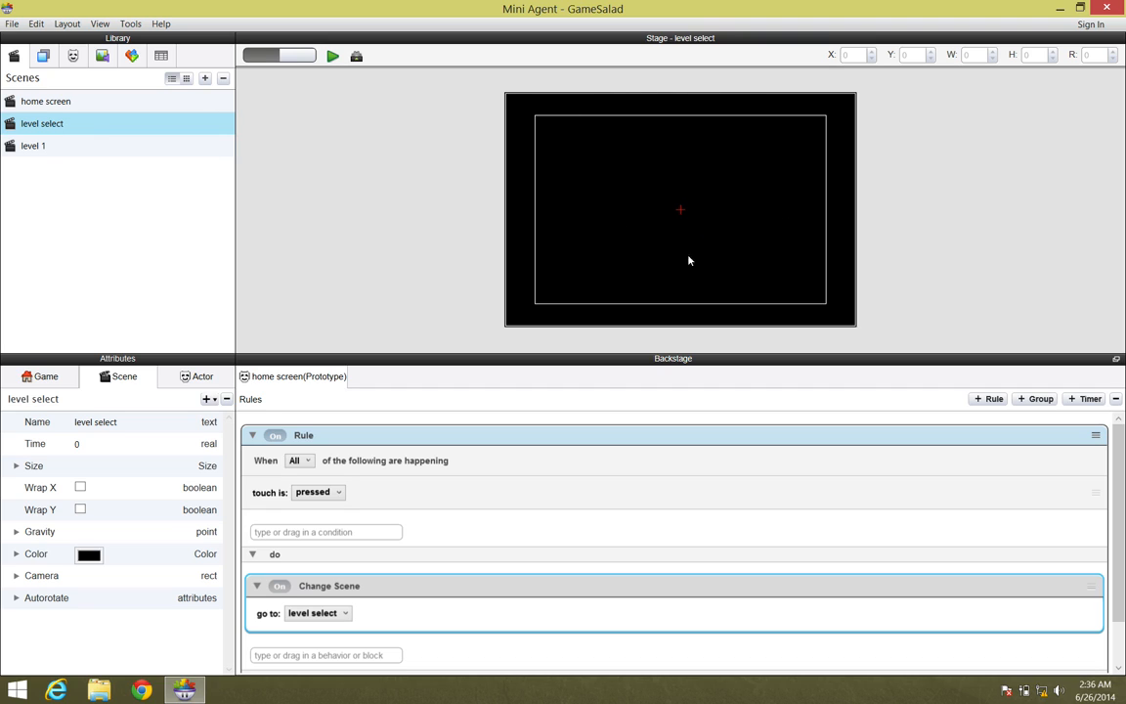
{"action": "left_click", "coordinate": [74, 57]}
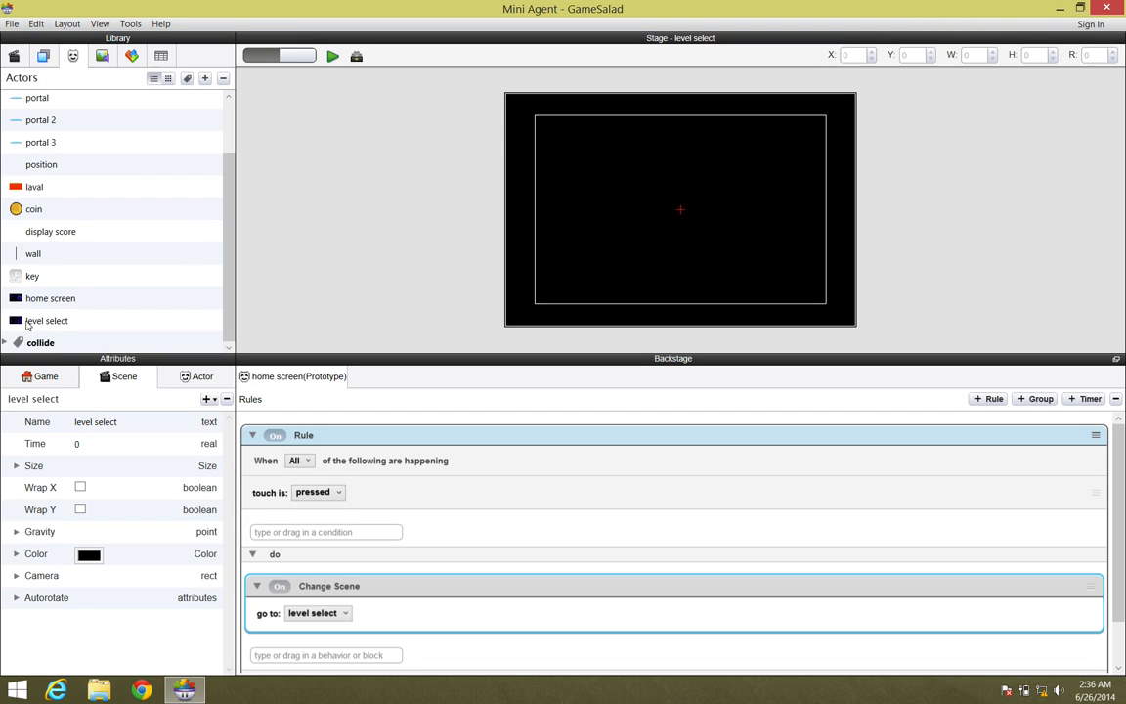
{"action": "left_click_drag", "start_coordinate": [27, 322], "coordinate": [628, 244]}
{"action": "left_click_drag", "start_coordinate": [581, 192], "coordinate": [685, 181]}
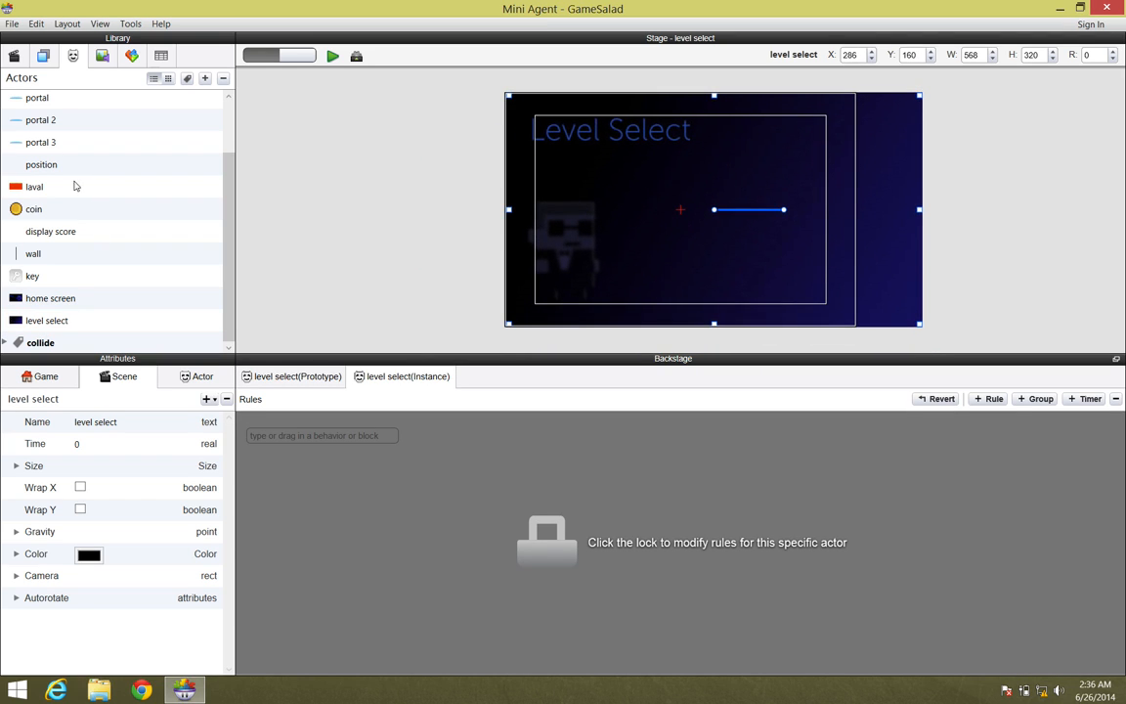
Preview the game from the home screen scene, touch through to level select, and return to the editor
{"action": "left_click", "coordinate": [15, 59]}
{"action": "left_click", "coordinate": [60, 106]}
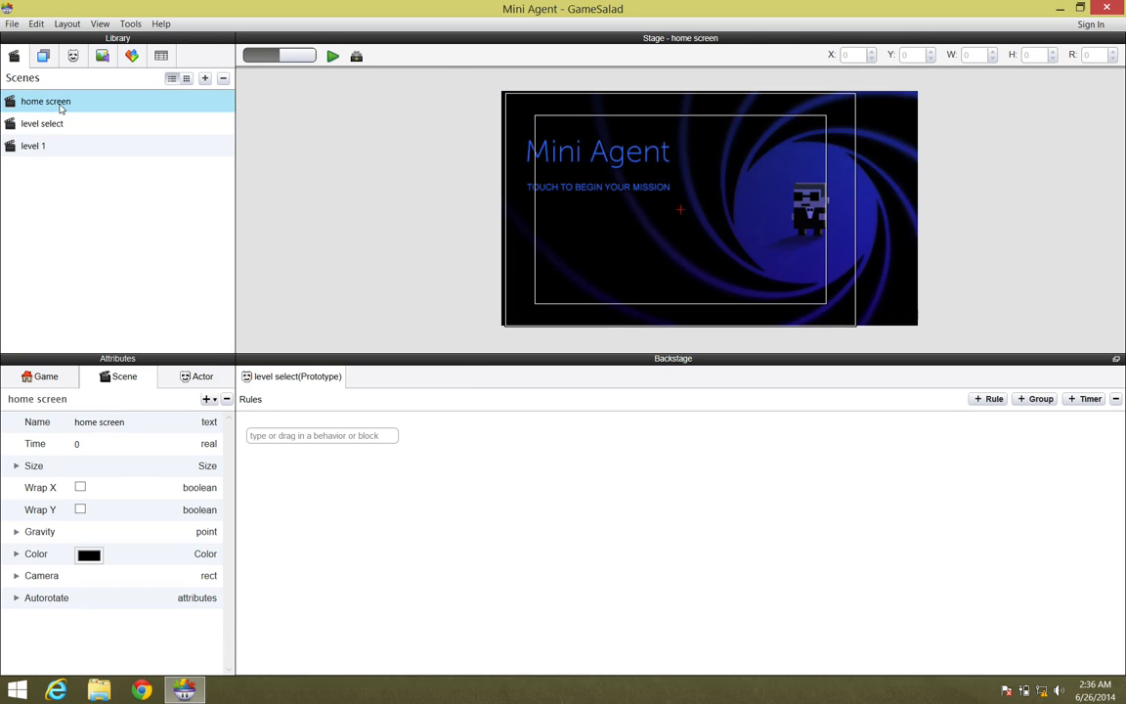
{"action": "left_click", "coordinate": [332, 57]}
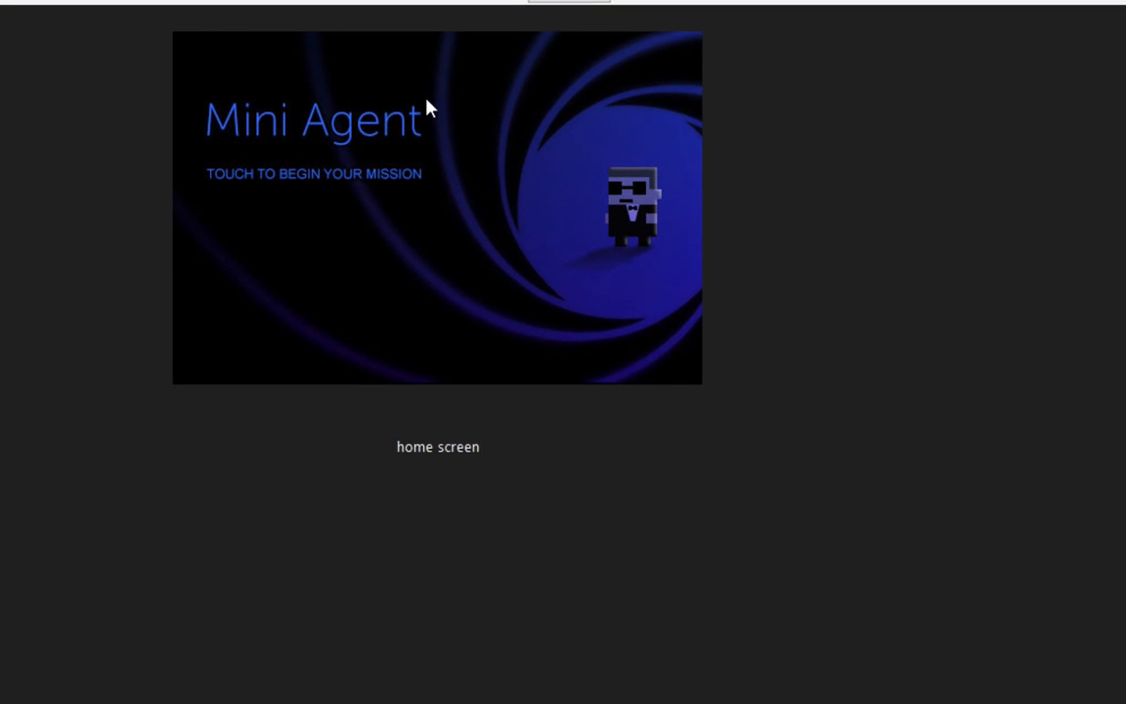
{"action": "left_click", "coordinate": [427, 107]}
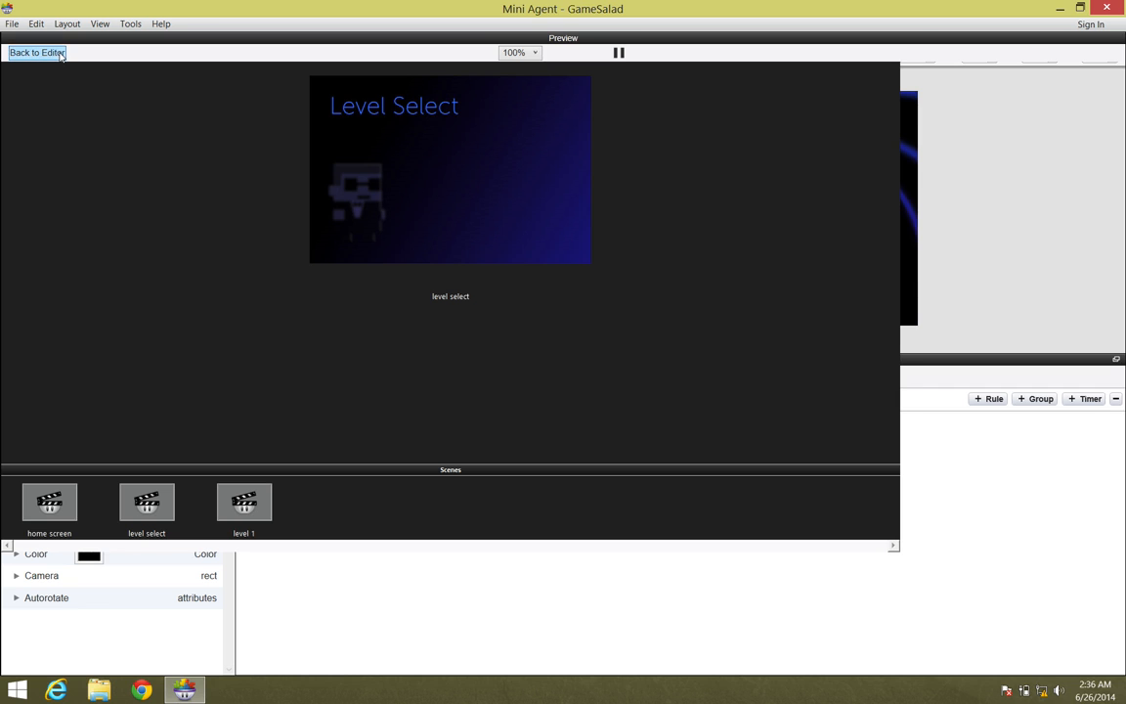
{"action": "left_click", "coordinate": [37, 52]}
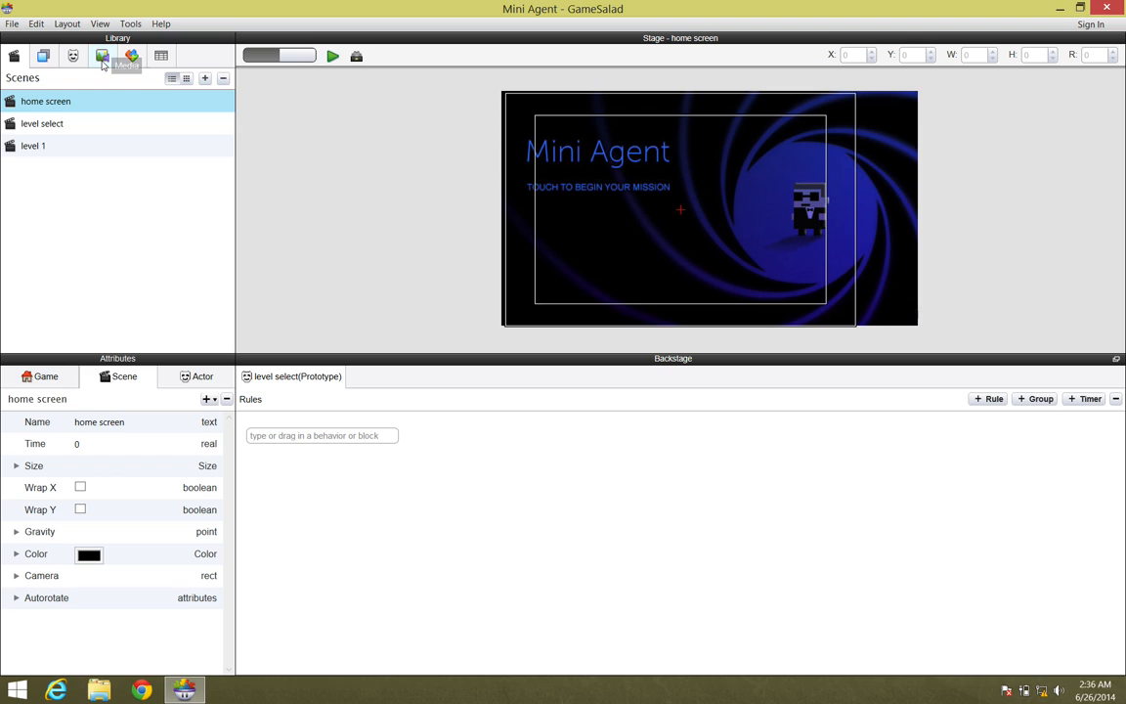
Collapse the list of all actors and create one actor each from the level1, level2 and level3 images
{"action": "left_click", "coordinate": [72, 56]}
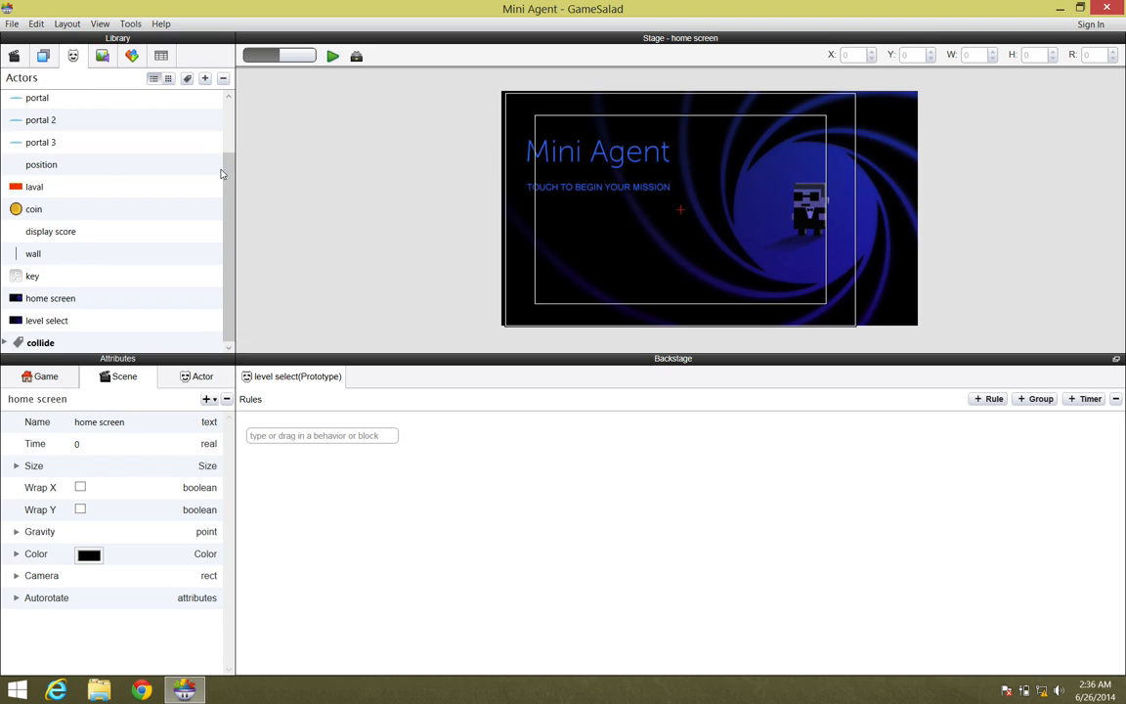
{"action": "left_click_drag", "start_coordinate": [227, 168], "coordinate": [241, 114]}
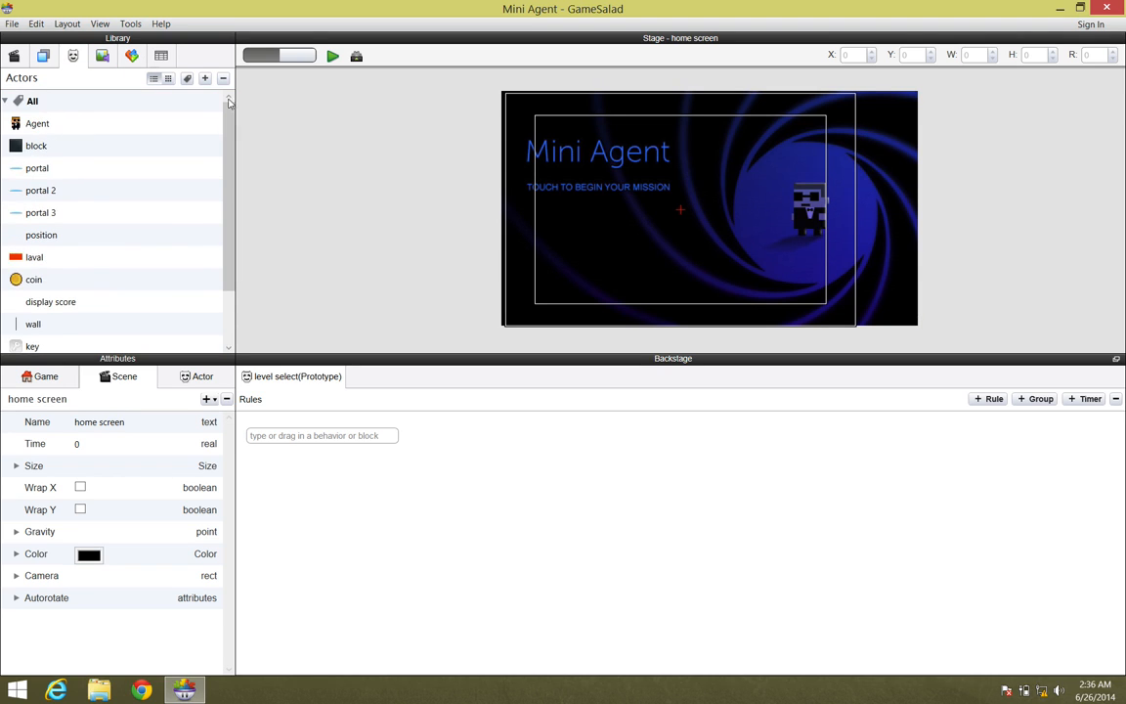
{"action": "left_click", "coordinate": [5, 100]}
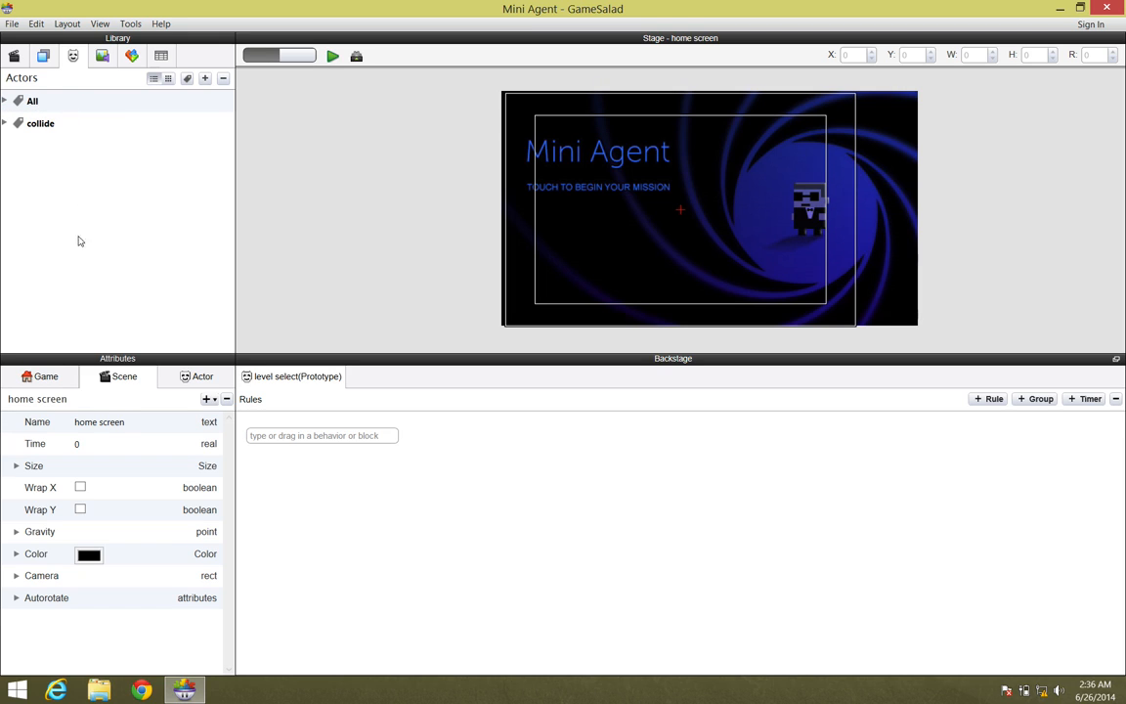
{"action": "left_click", "coordinate": [104, 57]}
{"action": "left_click_drag", "start_coordinate": [224, 277], "coordinate": [227, 228]}
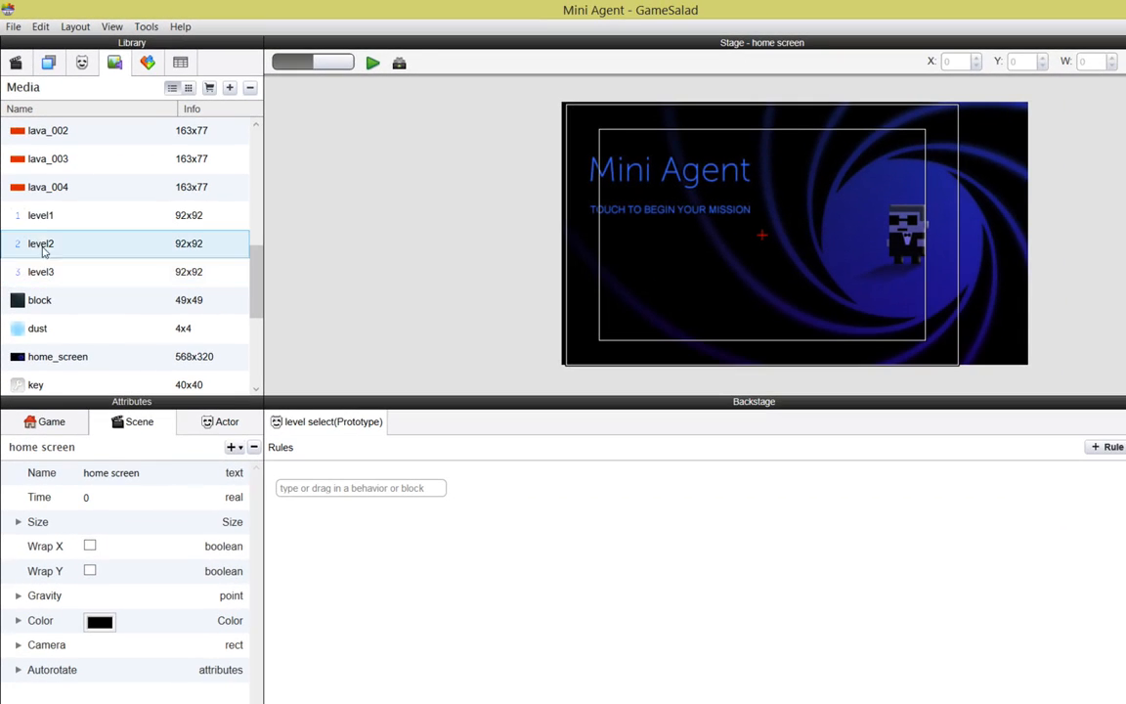
{"action": "left_click_drag", "start_coordinate": [39, 213], "coordinate": [25, 113]}
{"action": "left_click", "coordinate": [114, 62]}
{"action": "left_click_drag", "start_coordinate": [41, 244], "coordinate": [24, 114]}
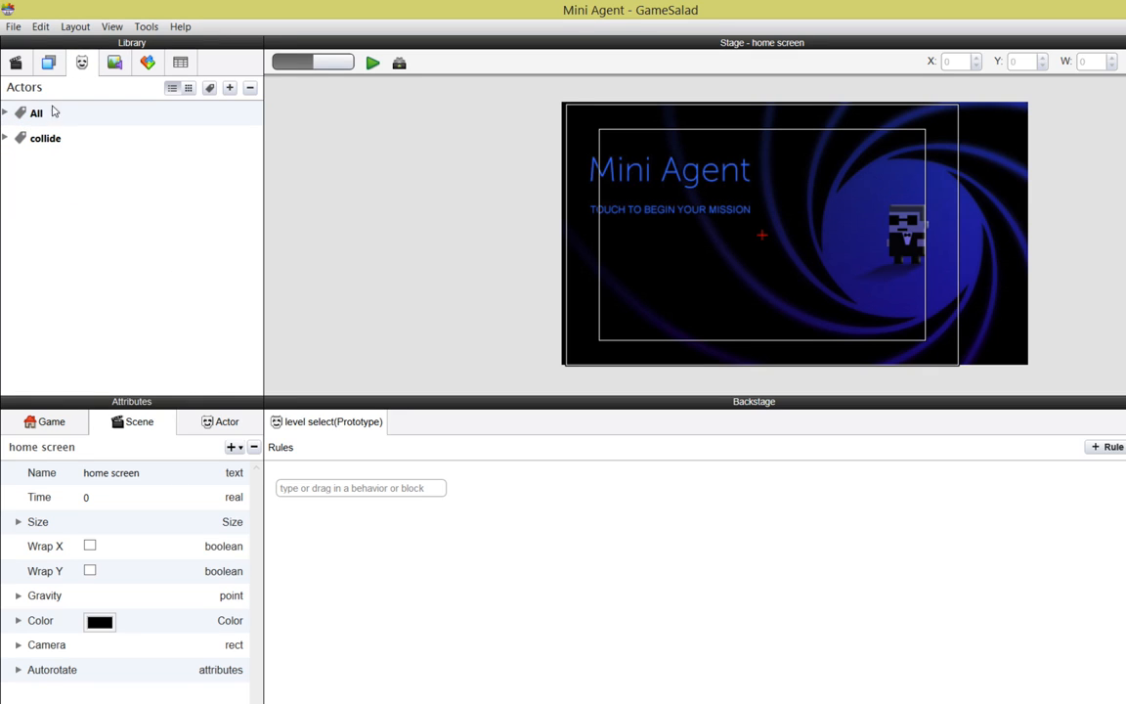
{"action": "left_click", "coordinate": [115, 63]}
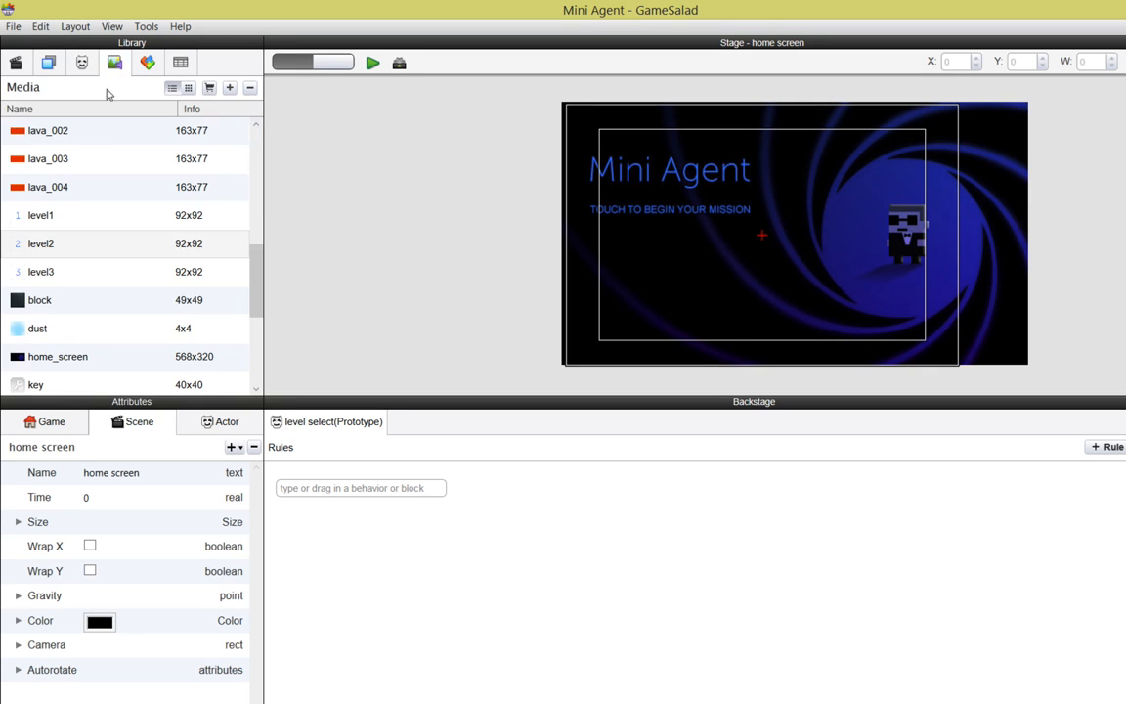
{"action": "left_click_drag", "start_coordinate": [43, 272], "coordinate": [37, 115]}
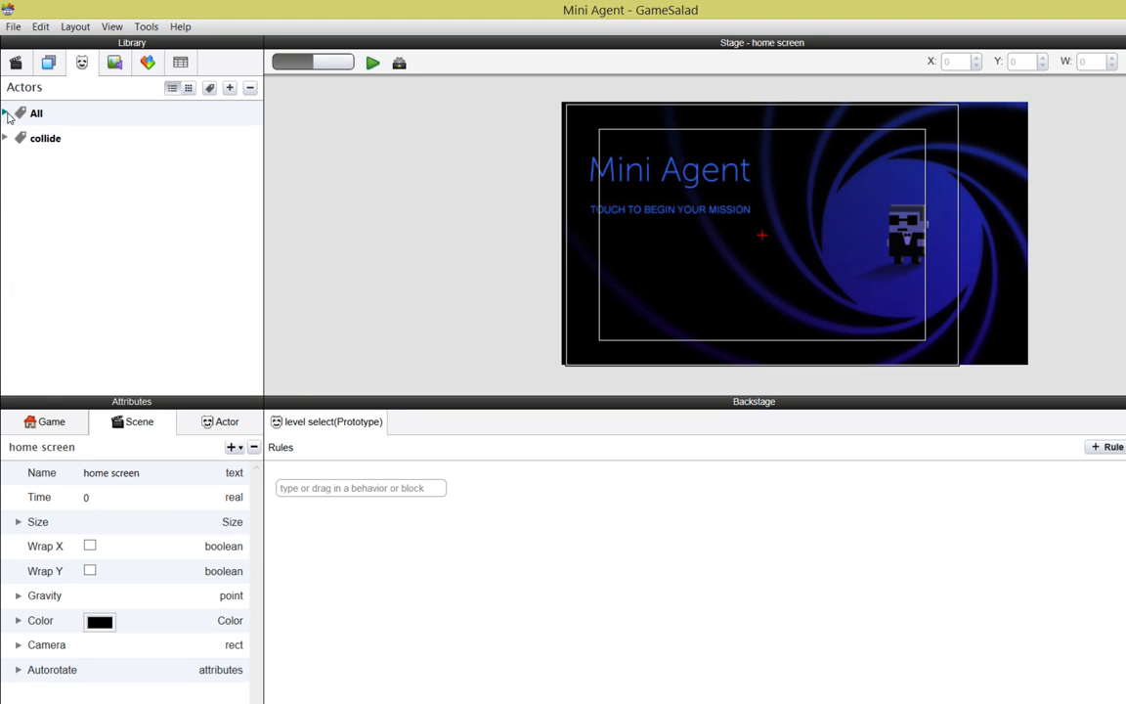
Rename the new actors Actor 1, Actor 2 and Actor 3 as "level 1", "level 2" and "level 3"
{"action": "left_click", "coordinate": [6, 114]}
{"action": "left_click_drag", "start_coordinate": [254, 189], "coordinate": [259, 345]}
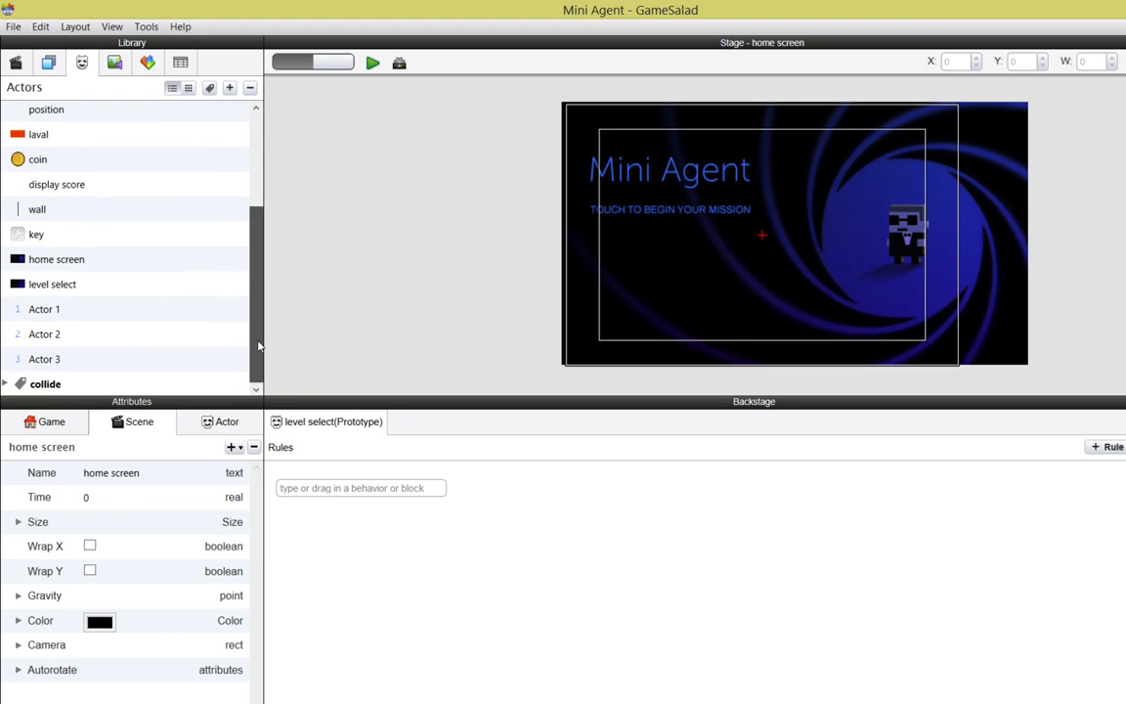
{"action": "double_click", "coordinate": [41, 311]}
{"action": "type", "text": "level"}
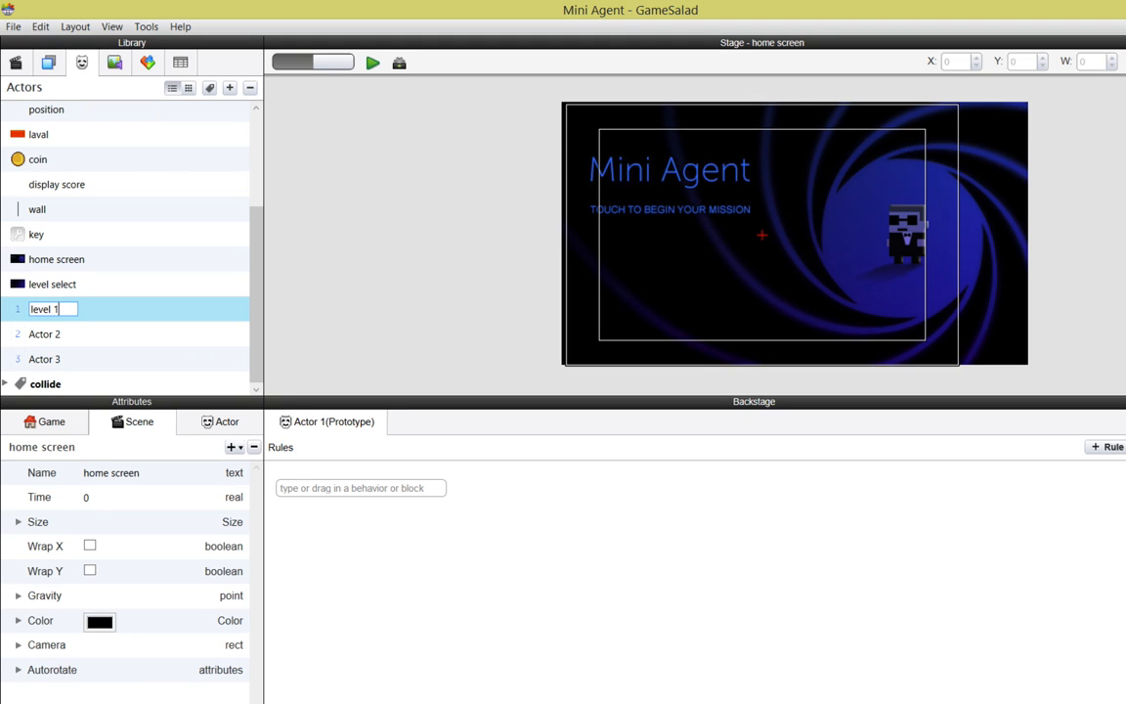
{"action": "double_click", "coordinate": [40, 335]}
{"action": "type", "text": "le"}
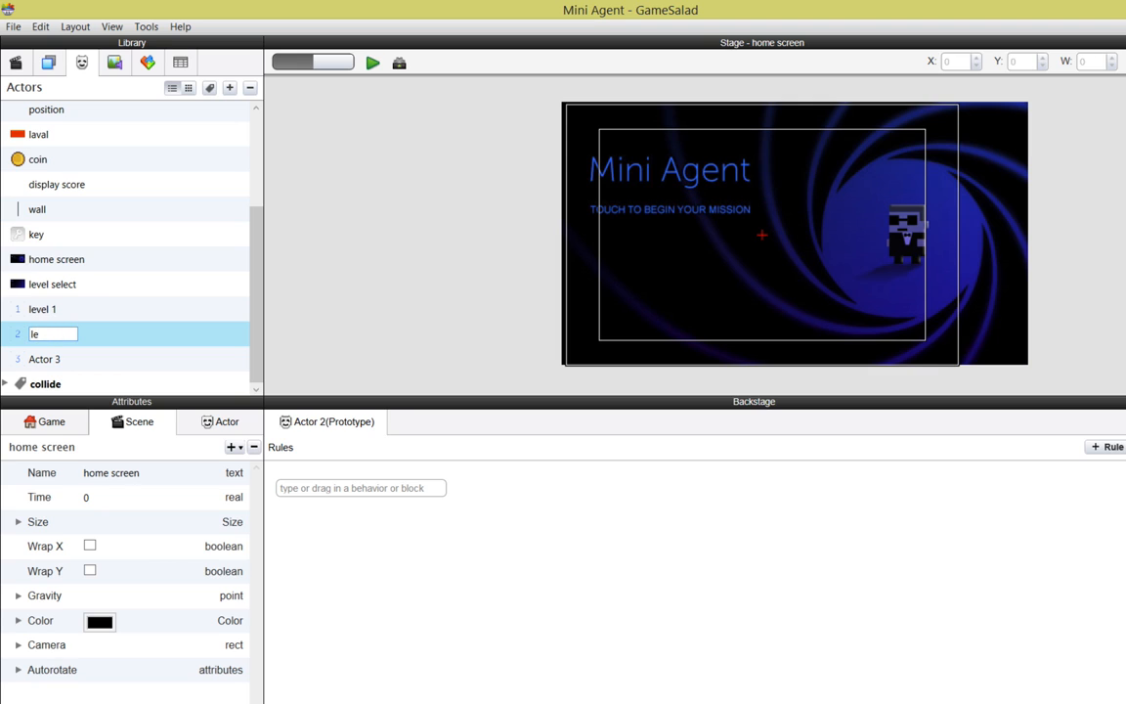
{"action": "type", "text": "vel 2"}
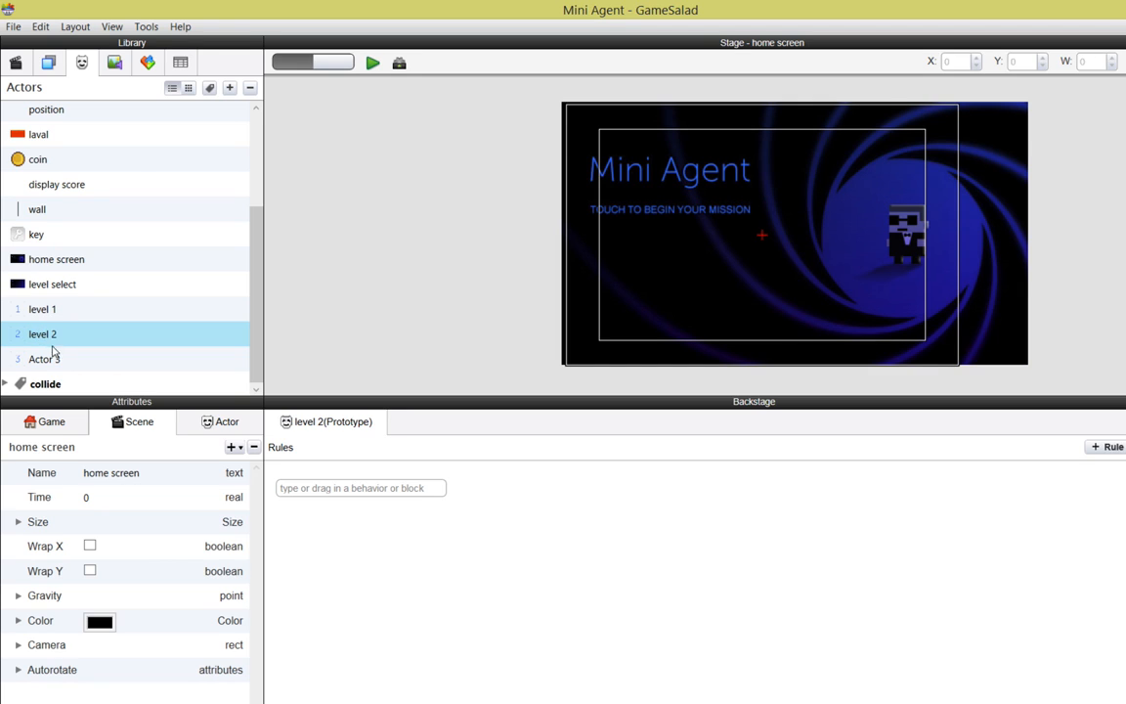
{"action": "double_click", "coordinate": [45, 360]}
{"action": "type", "text": "level"}
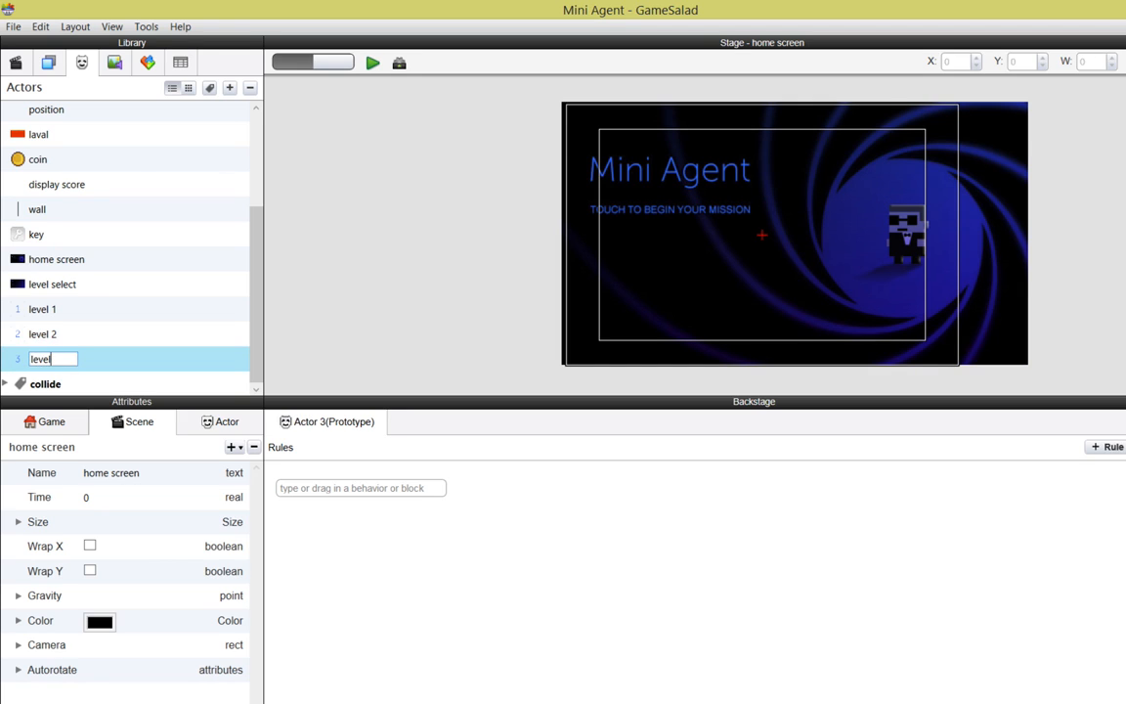
{"action": "type", "text": " 3"}
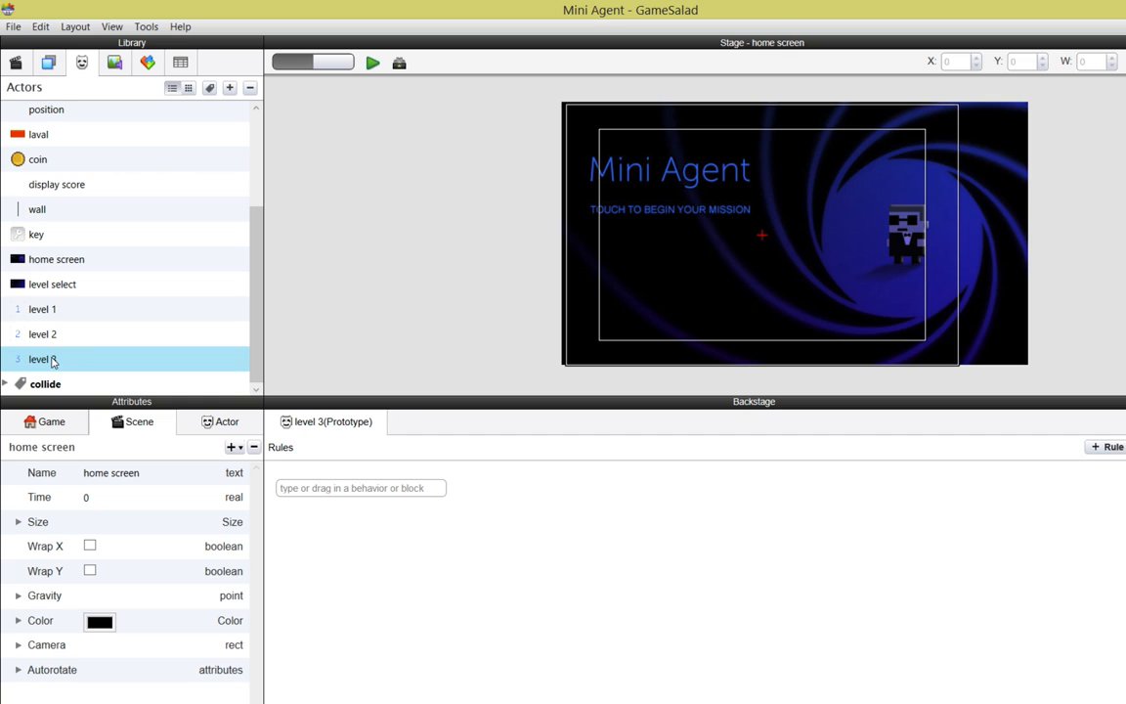
{"action": "key", "text": "Return"}
Place the level 1, level 2 and level 3 actors side by side in the level select scene at about Y 154, with level 2 near X 310 and level 3 near X 417
{"action": "left_click", "coordinate": [19, 63]}
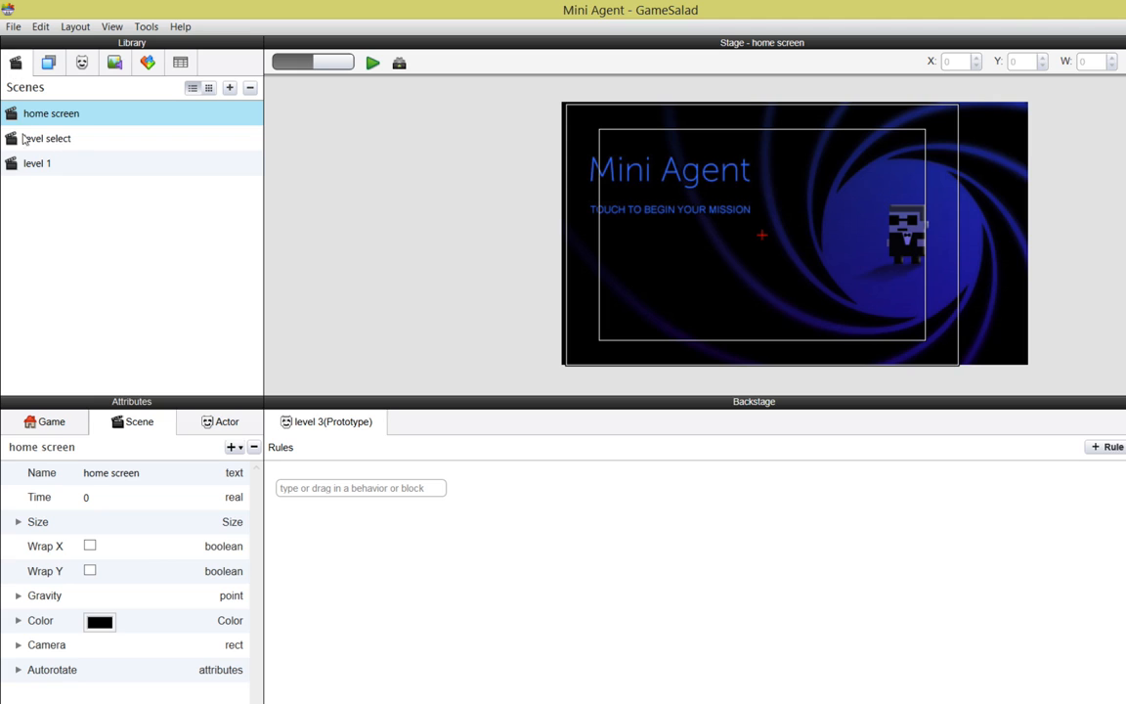
{"action": "left_click", "coordinate": [66, 143]}
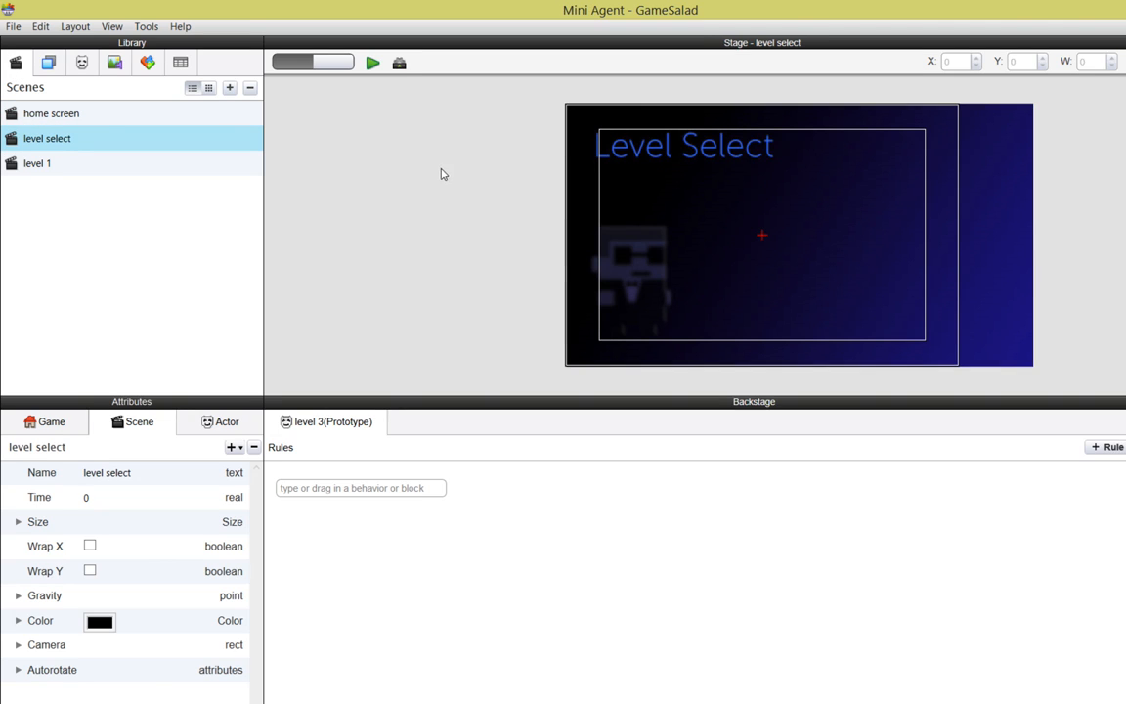
{"action": "left_click", "coordinate": [83, 64]}
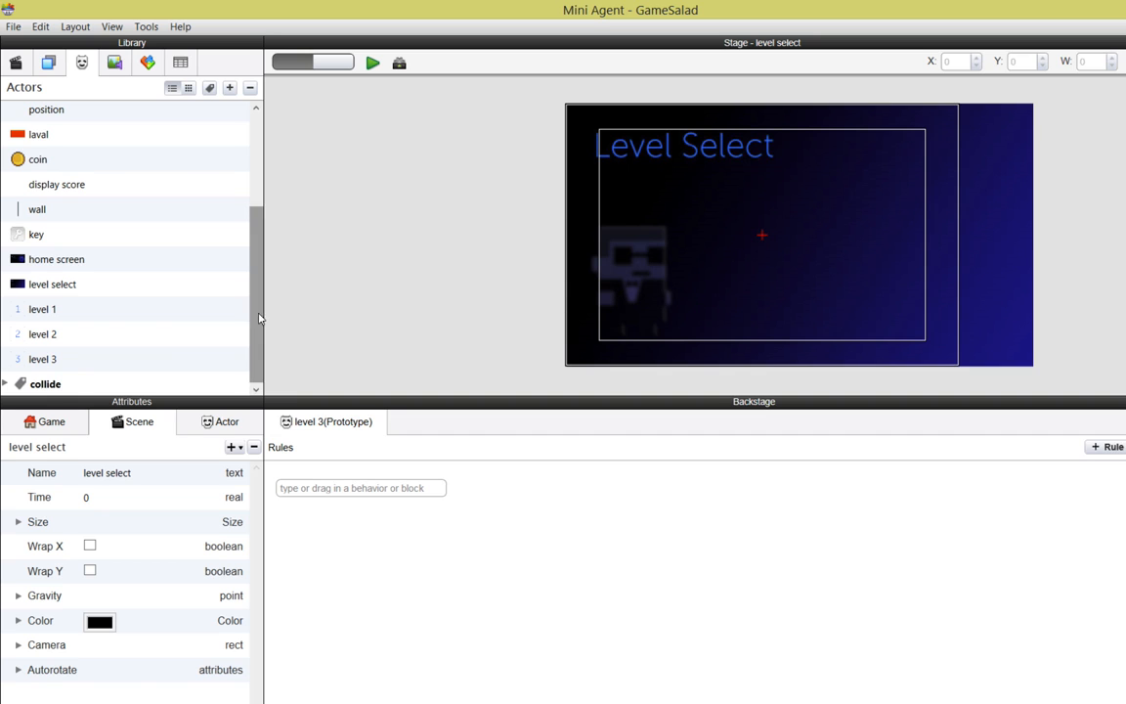
{"action": "left_click_drag", "start_coordinate": [47, 309], "coordinate": [746, 224]}
{"action": "left_click_drag", "start_coordinate": [42, 333], "coordinate": [817, 222]}
{"action": "left_click_drag", "start_coordinate": [31, 361], "coordinate": [896, 225]}
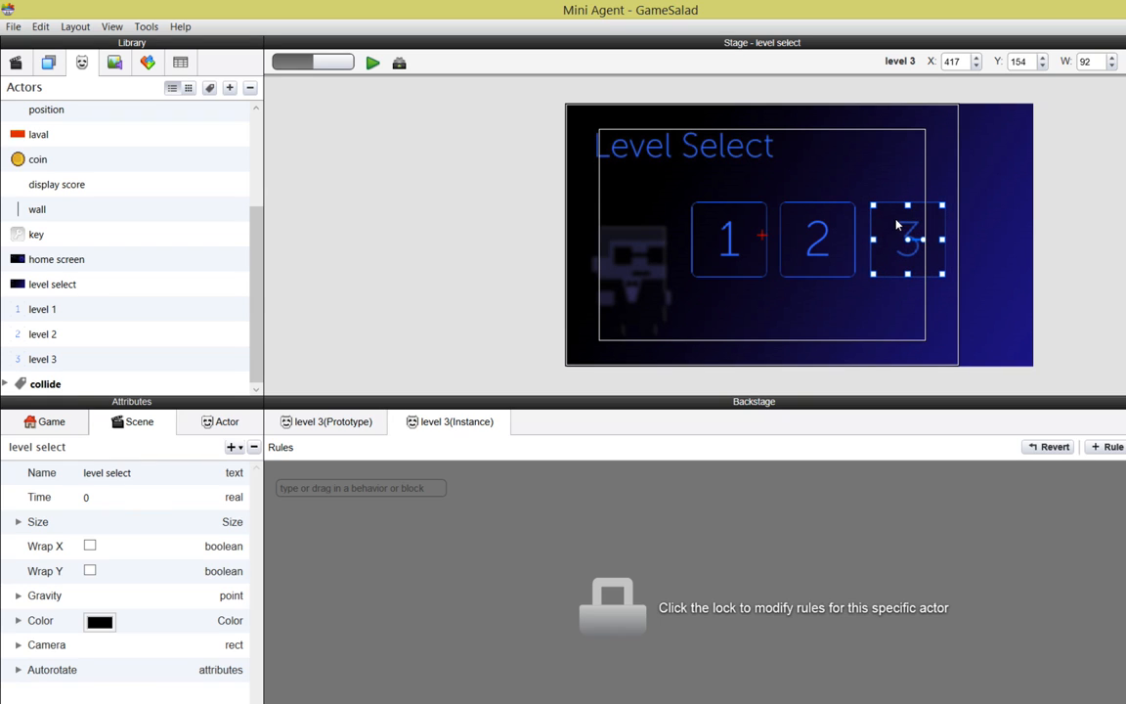
{"action": "left_click", "coordinate": [830, 239]}
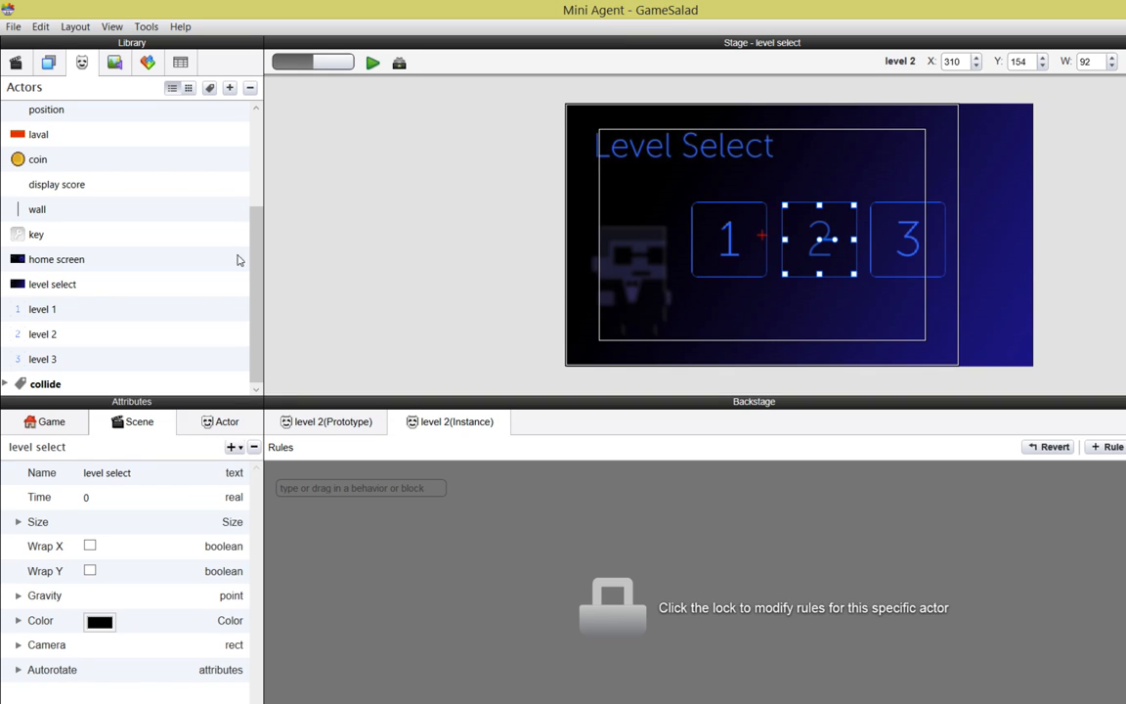
Add a rule to the level 1 actor with the condition that touch is pressed
{"action": "left_click", "coordinate": [61, 313]}
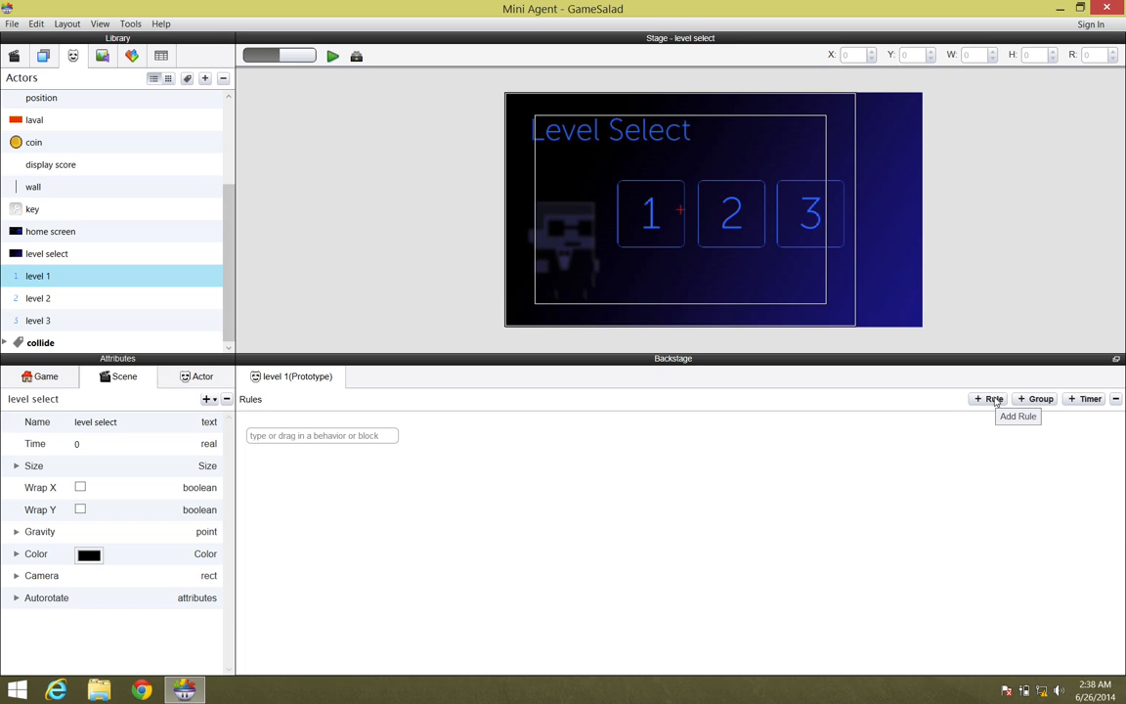
{"action": "left_click", "coordinate": [992, 399]}
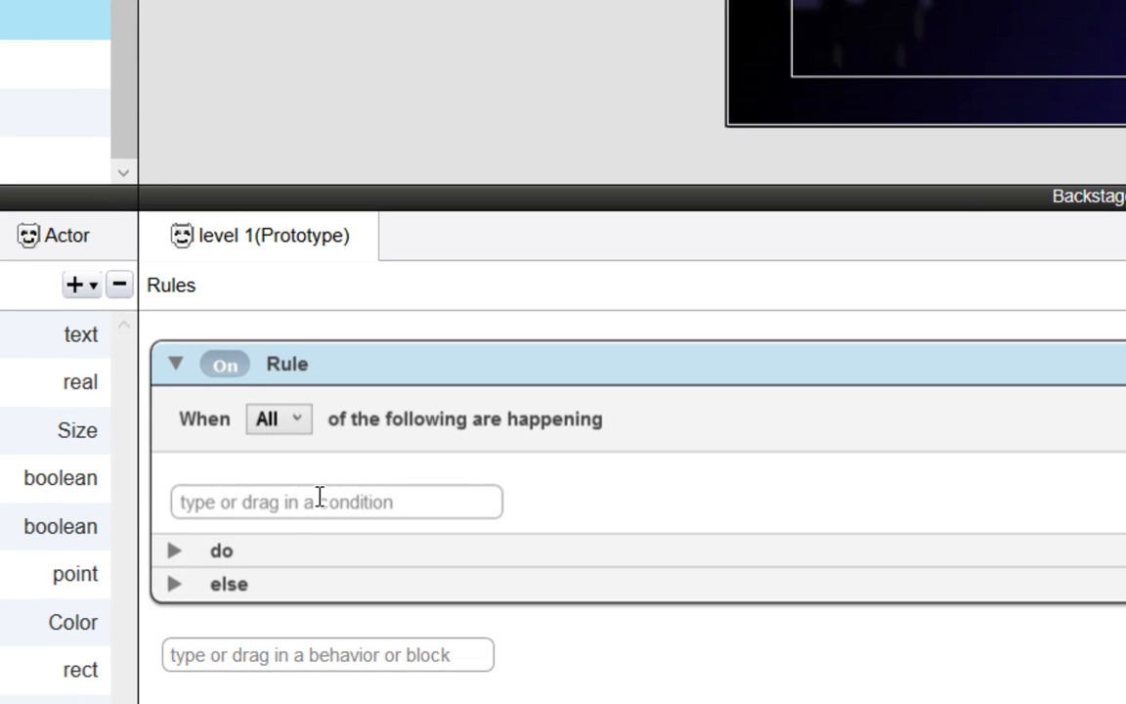
{"action": "left_click", "coordinate": [318, 498]}
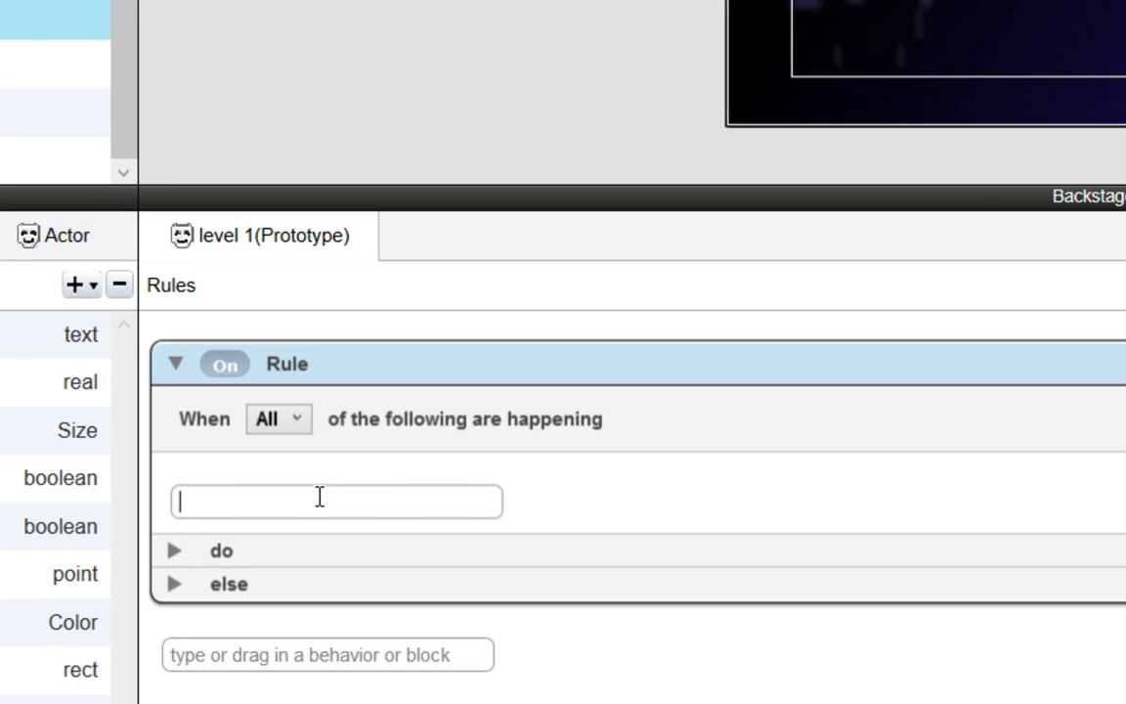
{"action": "type", "text": "touch"}
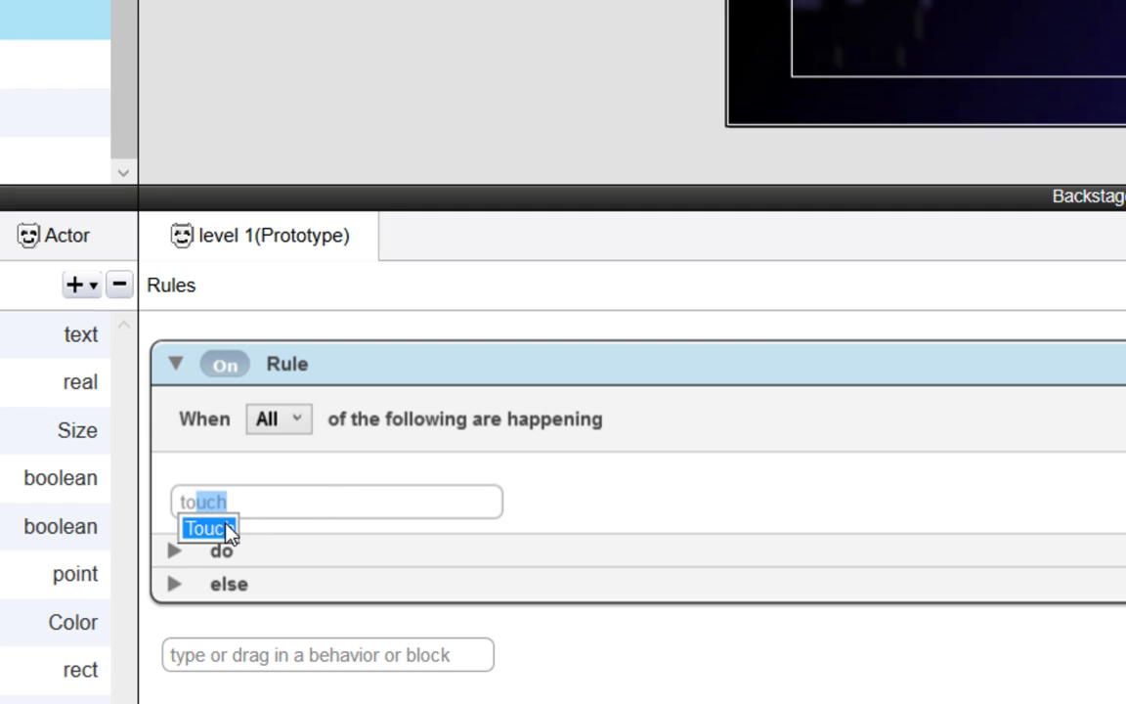
{"action": "left_click", "coordinate": [226, 531]}
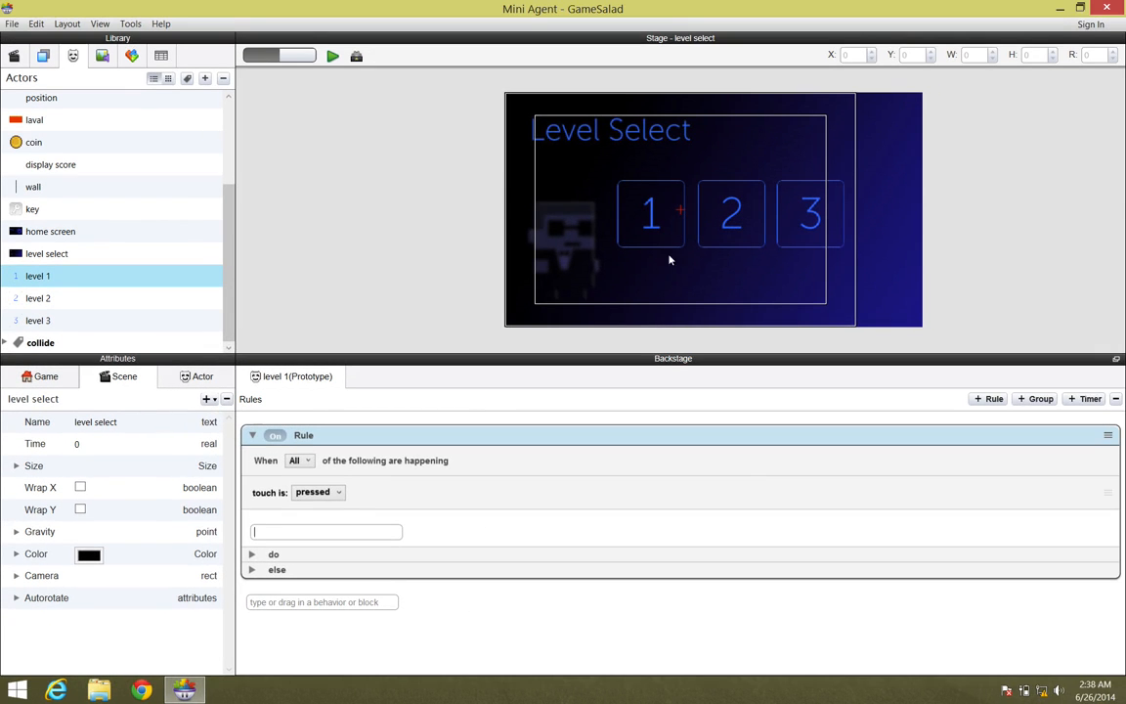
Add a Change Scene behavior to the do section of the level 1 actor's rule and make it go to level 1
{"action": "left_click", "coordinate": [252, 554]}
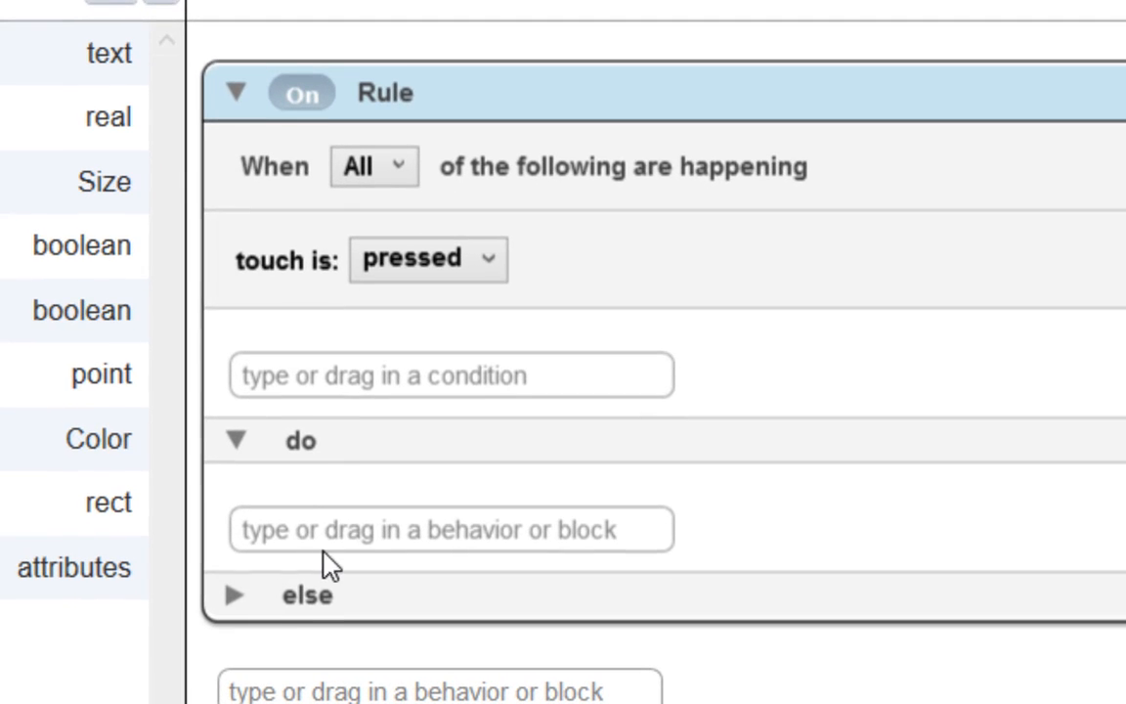
{"action": "left_click", "coordinate": [337, 533]}
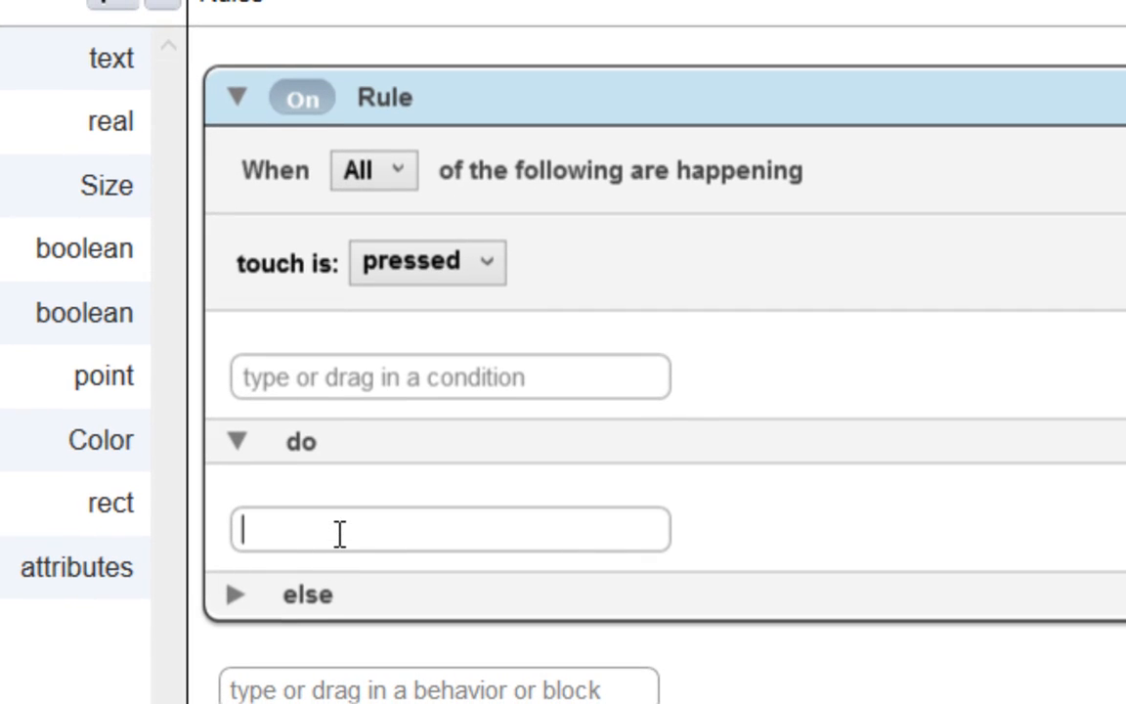
{"action": "type", "text": "change Attribute"}
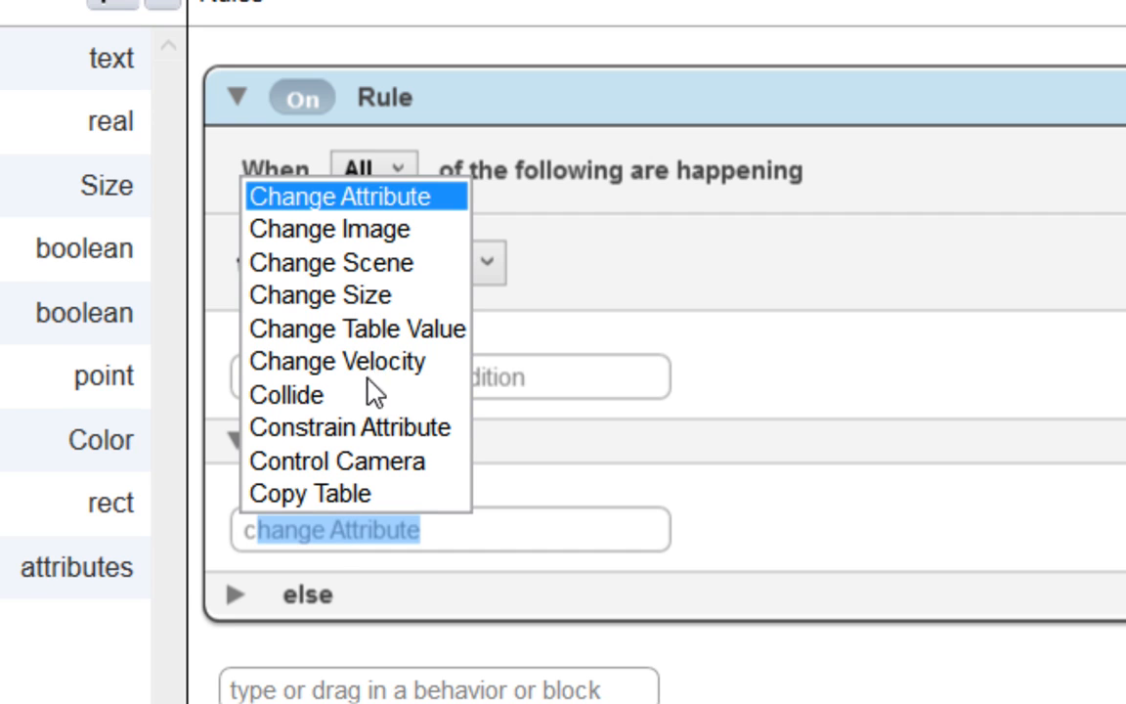
{"action": "left_click", "coordinate": [377, 265]}
{"action": "left_click", "coordinate": [377, 274]}
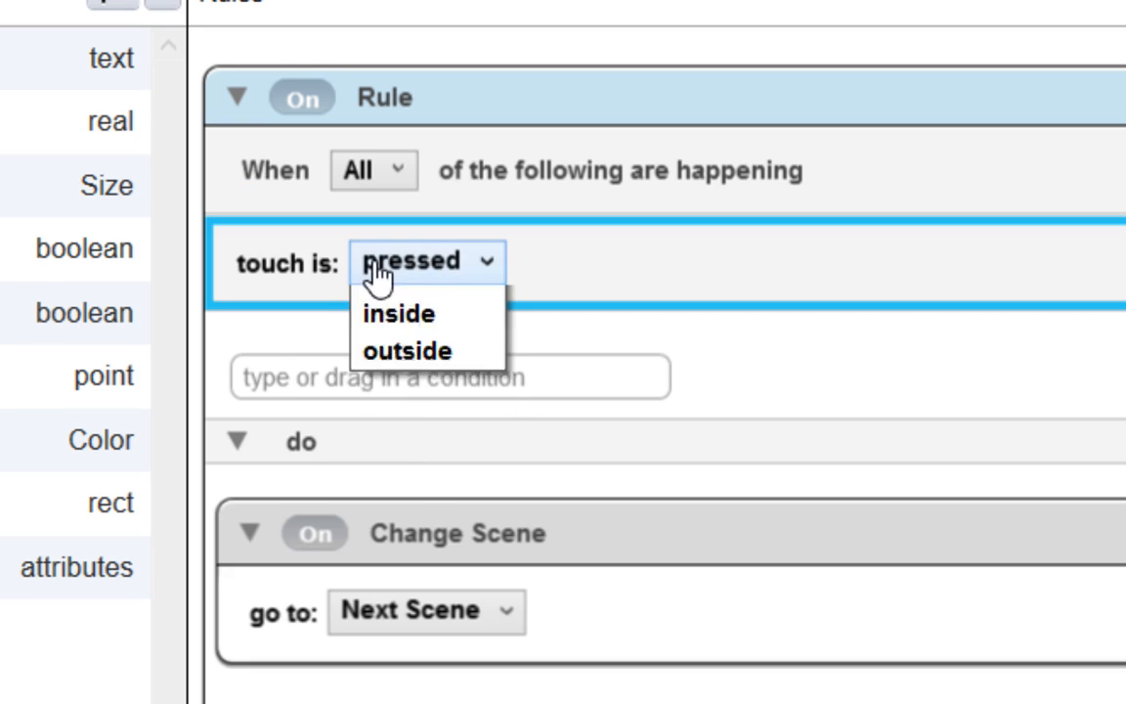
{"action": "left_click", "coordinate": [538, 479]}
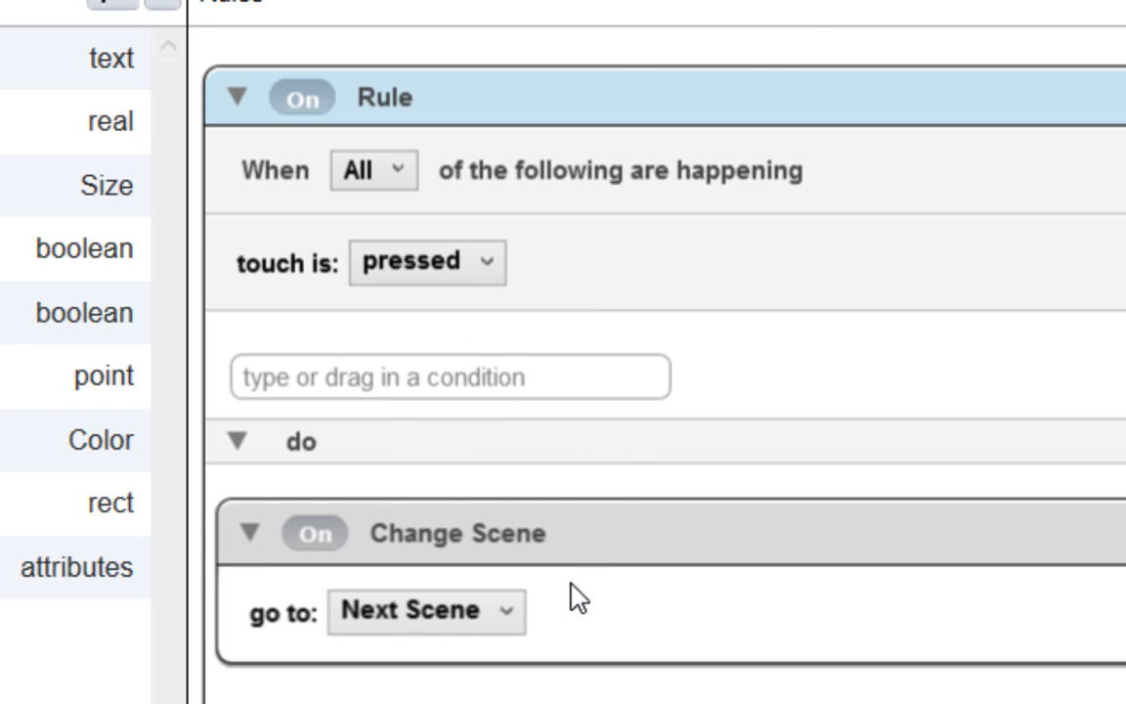
{"action": "scroll", "coordinate": [573, 595], "scroll_direction": "down", "scroll_amount": 3}
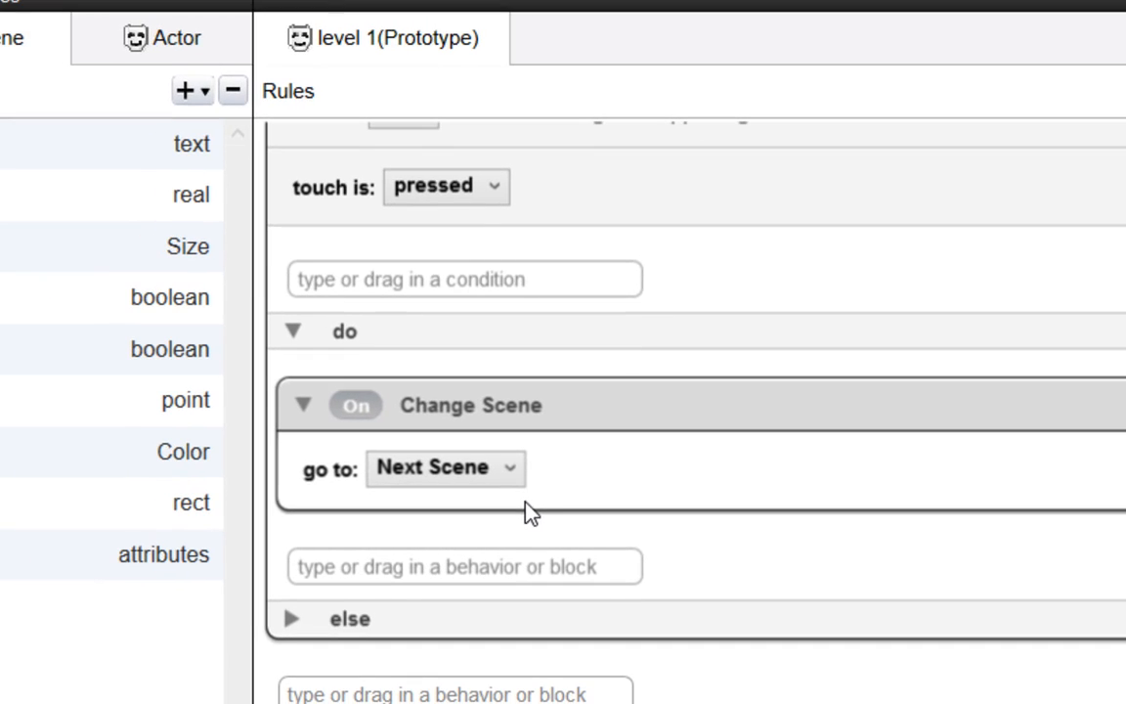
{"action": "left_click", "coordinate": [511, 480]}
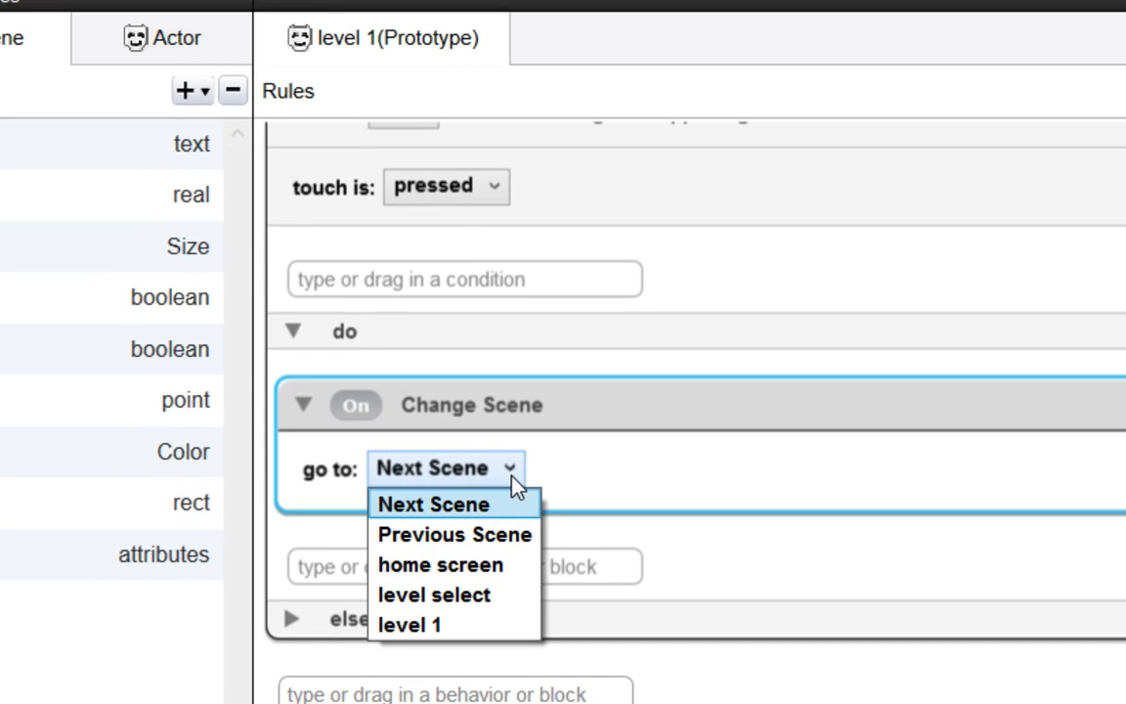
{"action": "left_click", "coordinate": [472, 631]}
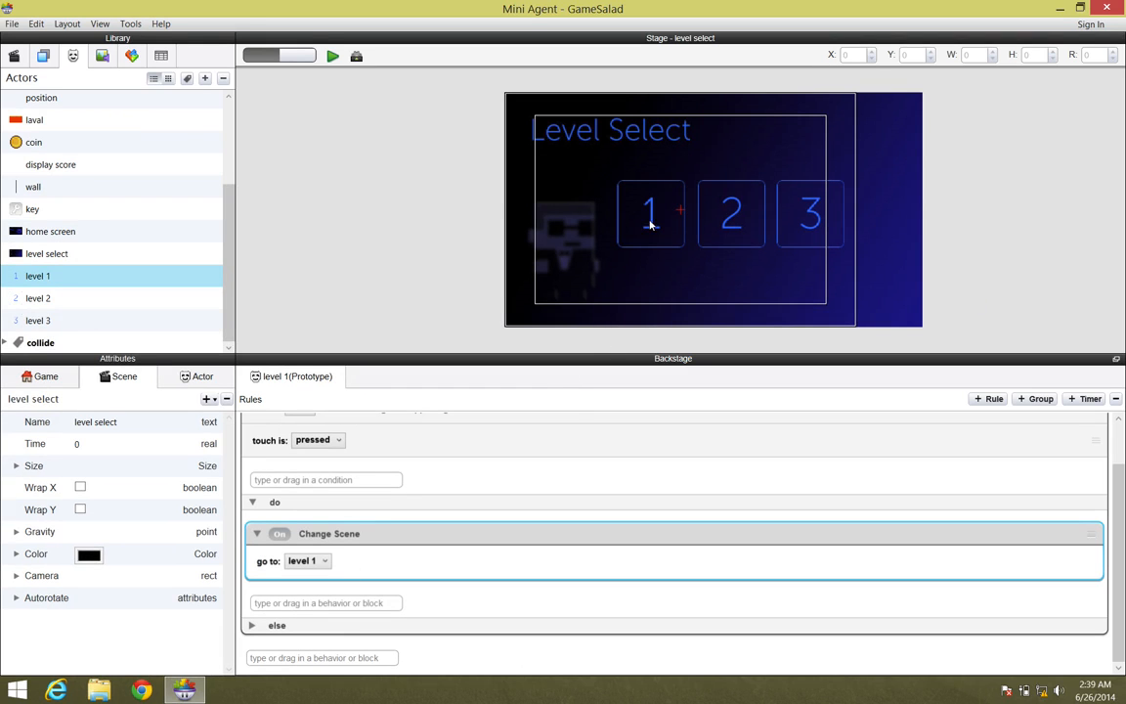
Preview the game from the home screen, go through level select into level 1 using its numbered button, and return to the editor
{"action": "scroll", "coordinate": [372, 480], "scroll_direction": "up", "scroll_amount": 1}
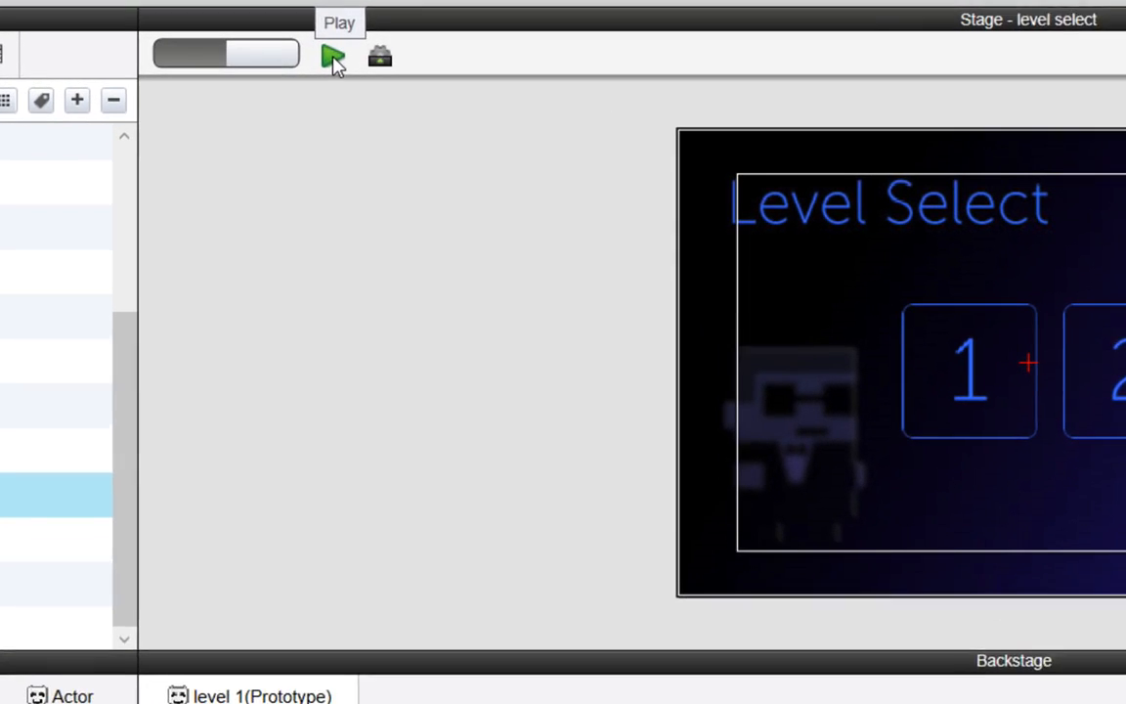
{"action": "left_click", "coordinate": [332, 57]}
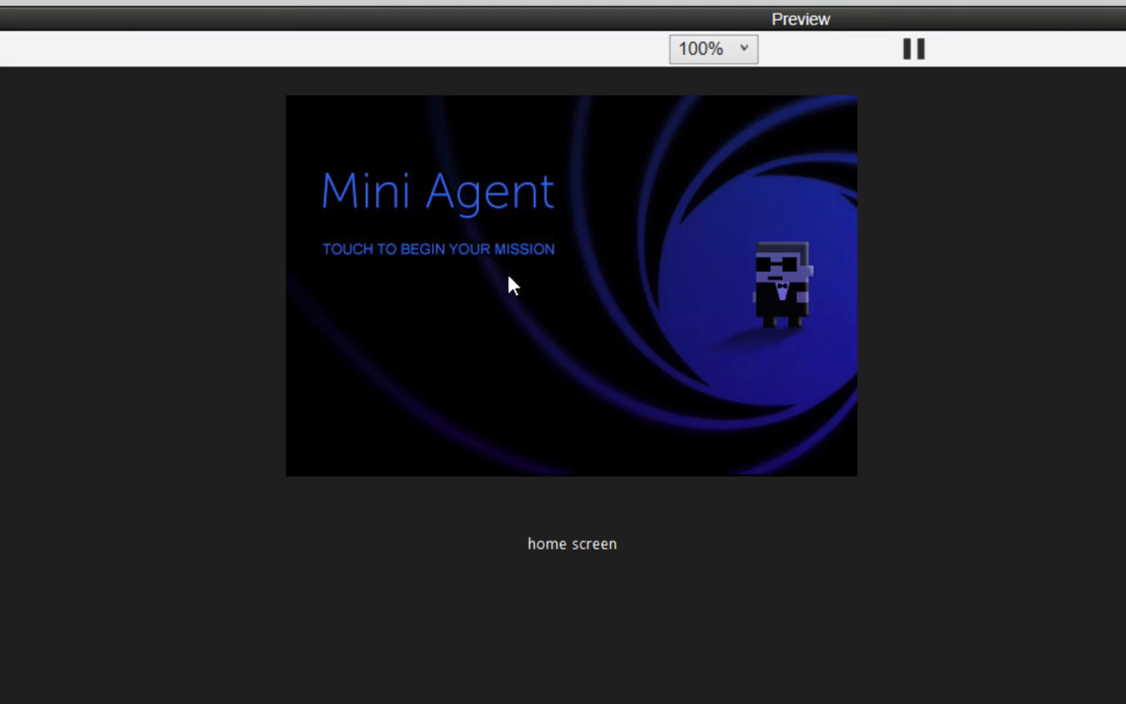
{"action": "left_click", "coordinate": [599, 326]}
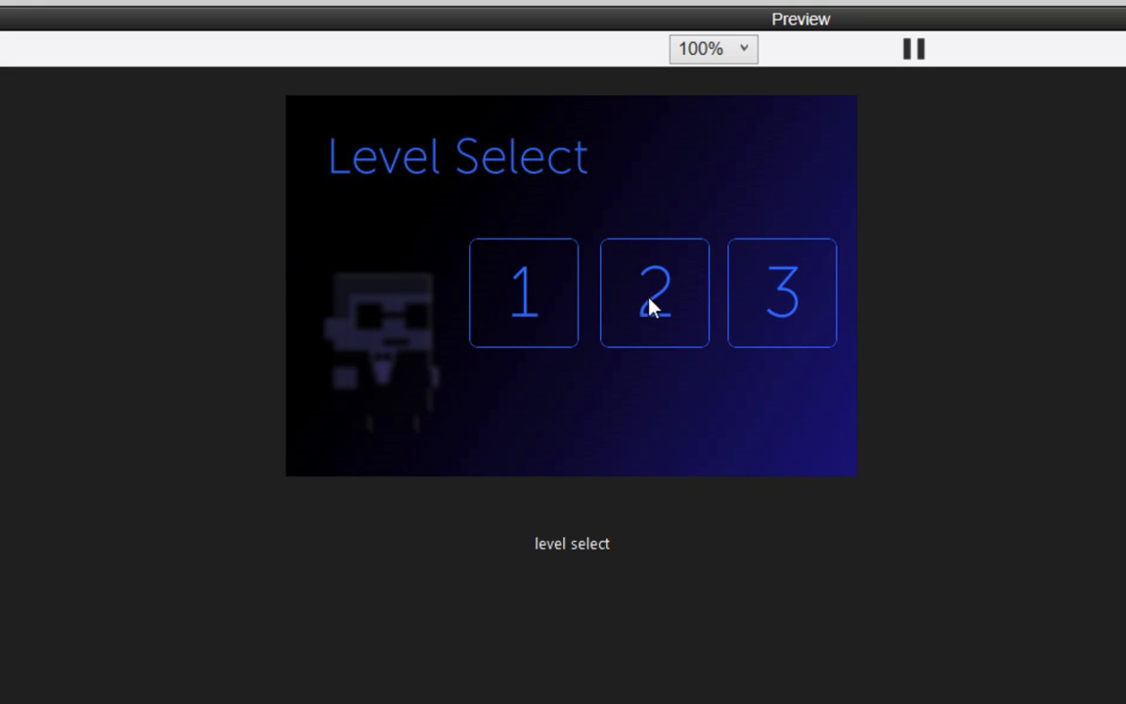
{"action": "left_click", "coordinate": [528, 293]}
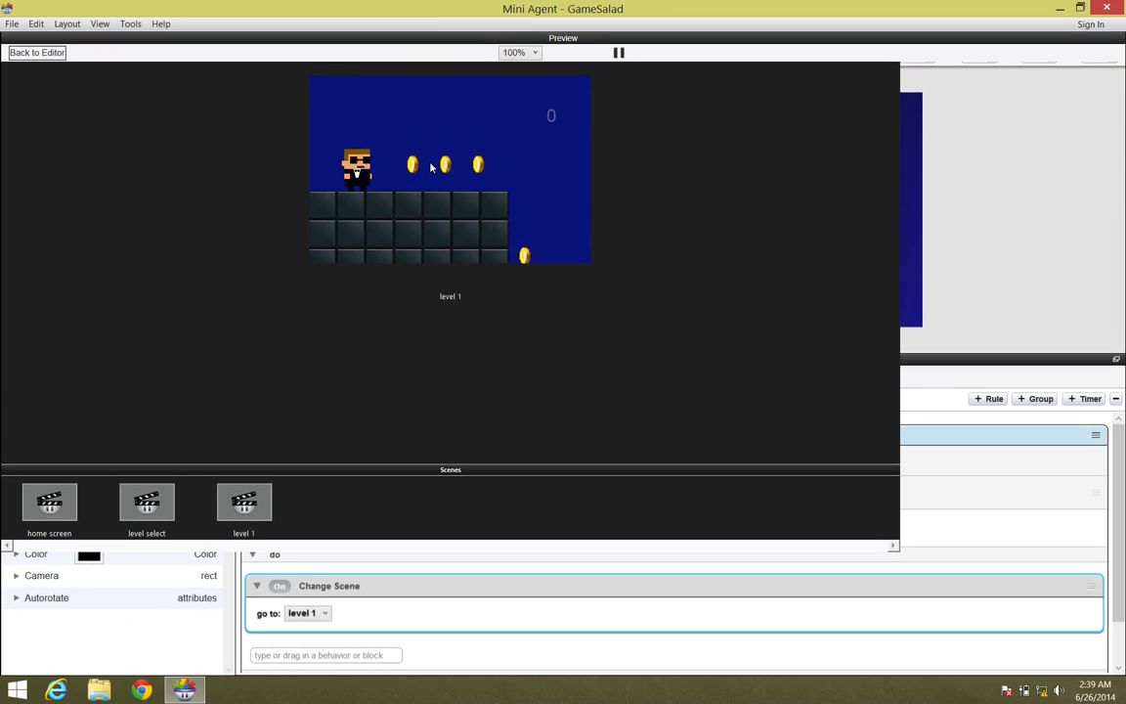
{"action": "left_click", "coordinate": [58, 55]}
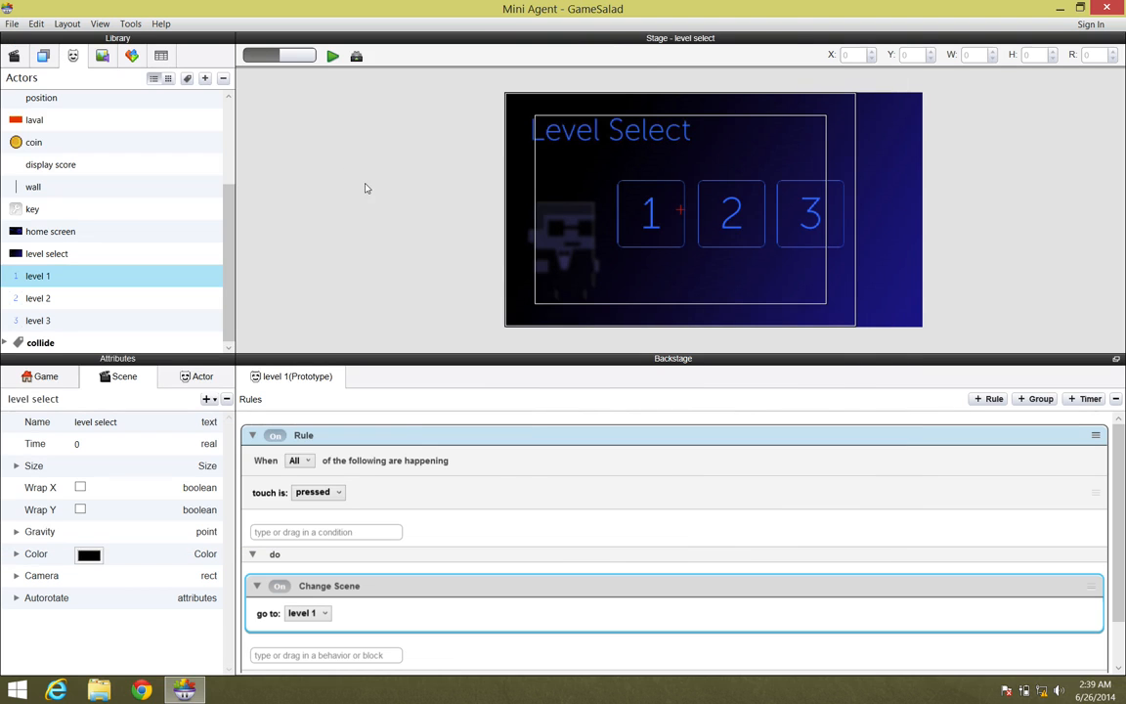